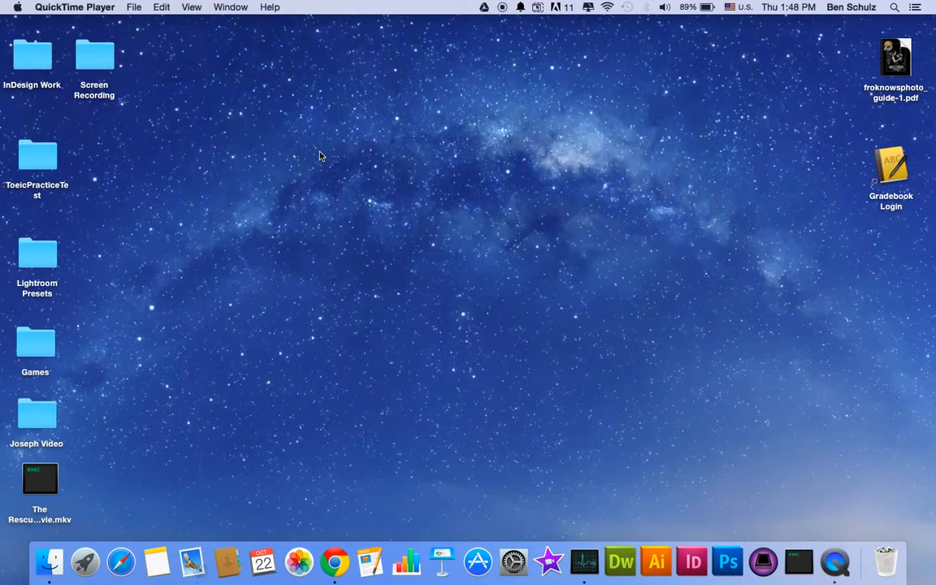
Switch to Chrome and create a new Google Docs document from the Googel Suite folder in Google Drive.
key("ctrl+Left")
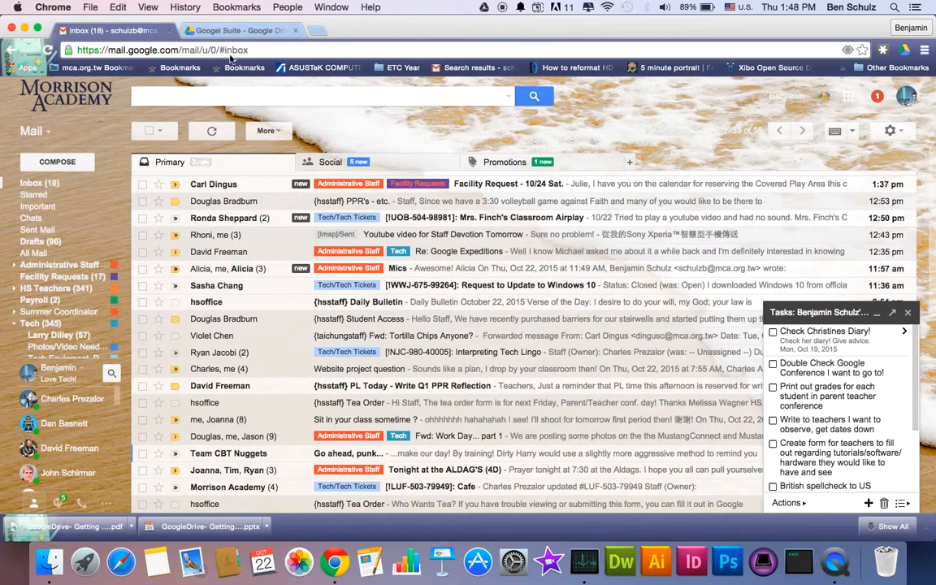
left_click(237, 30)
left_click(236, 464)
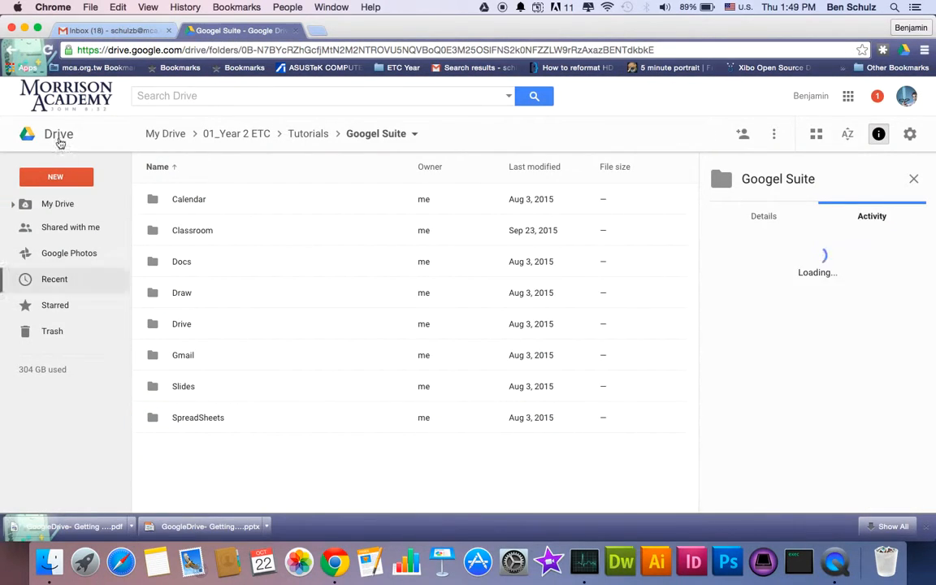
left_click(56, 176)
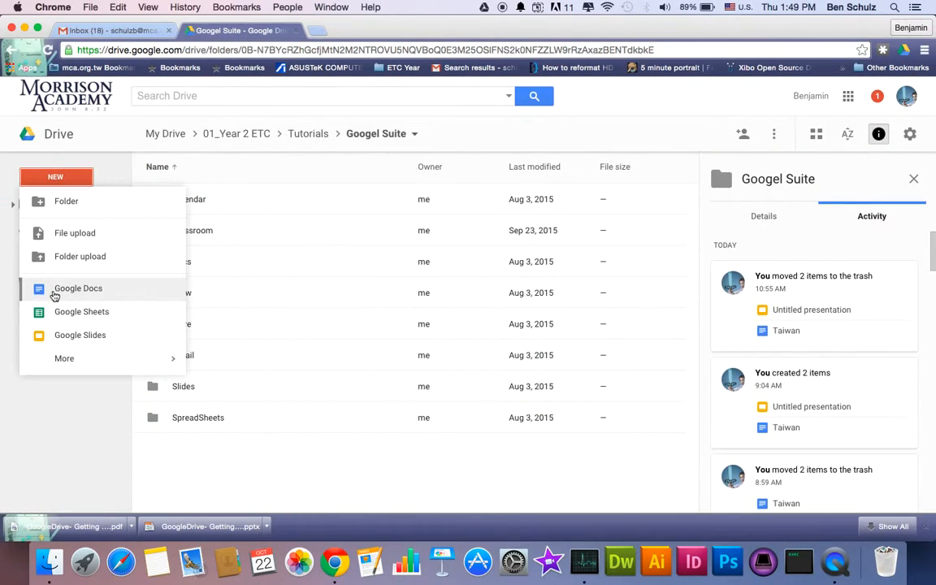
left_click(55, 292)
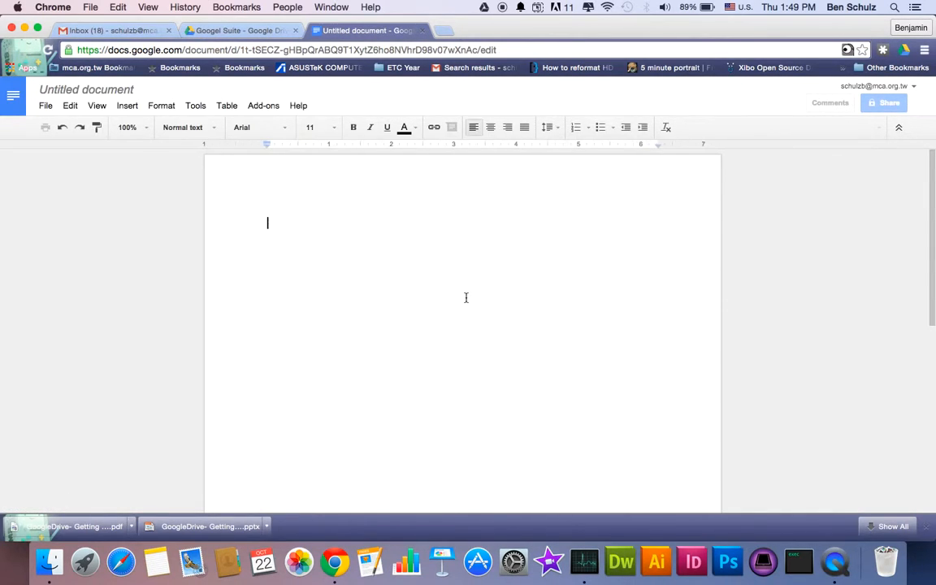
Title the new document "Taiwan".
left_click(104, 90)
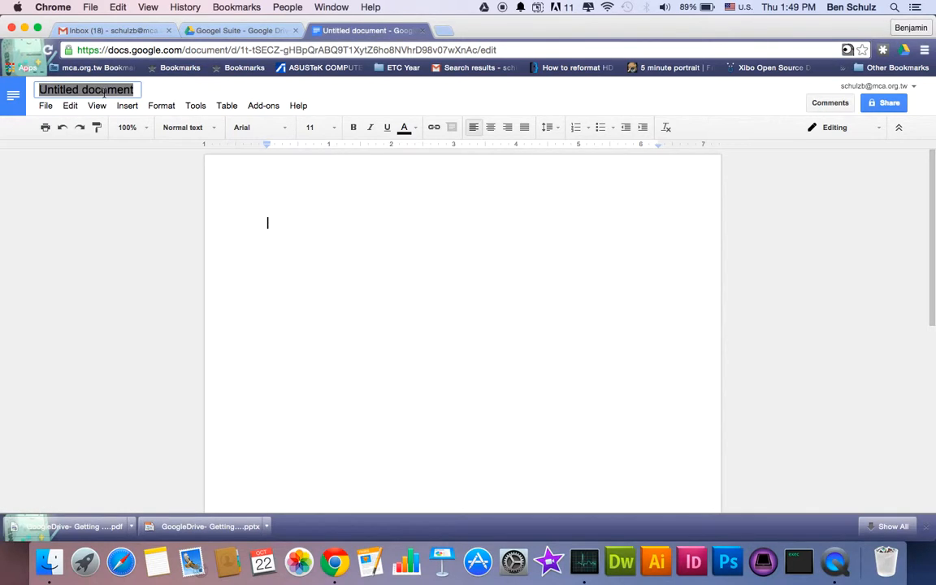
type("Taiwan")
key("Return")
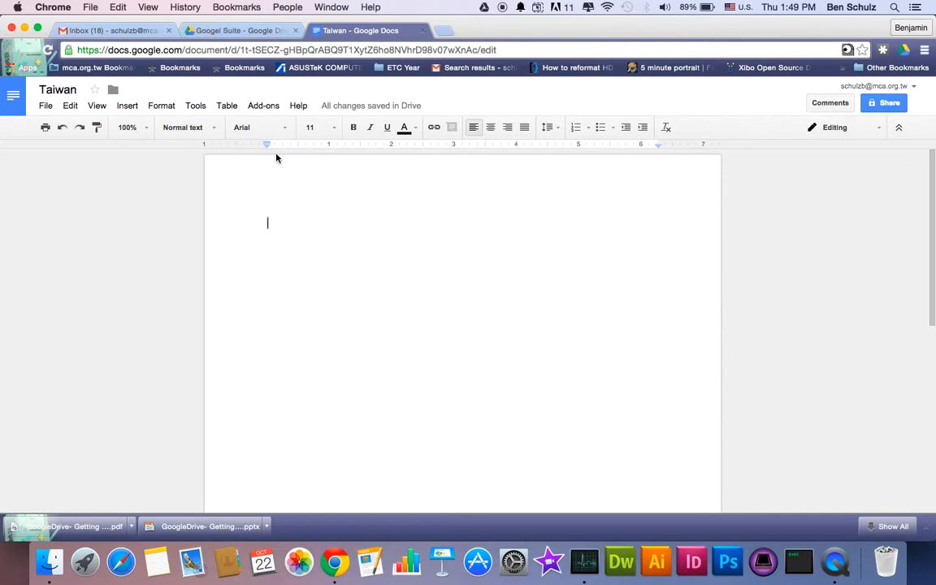
Search the web for "taiwn" in a separate browser tab and return to the Taiwan document.
key("super+t")
type("taiwn")
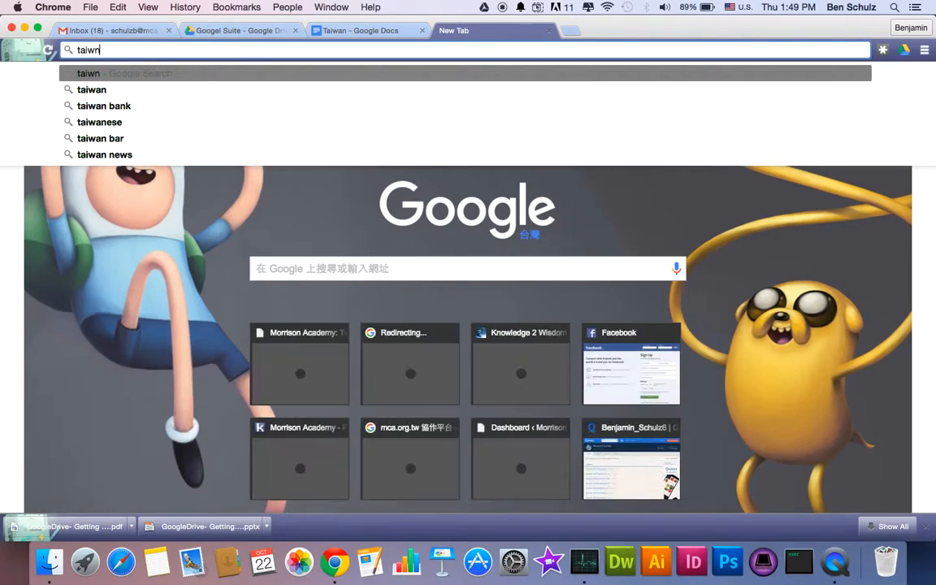
key("Return")
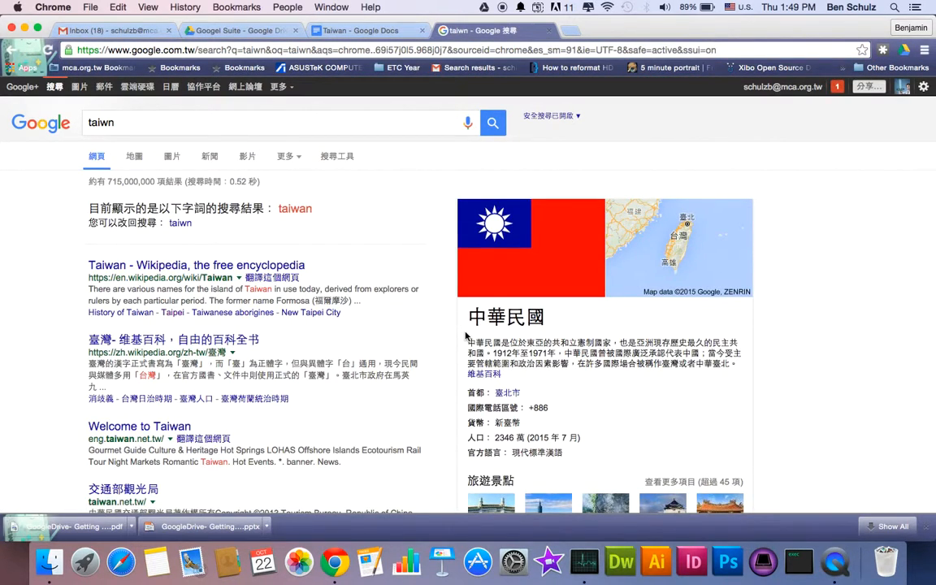
key("super+w")
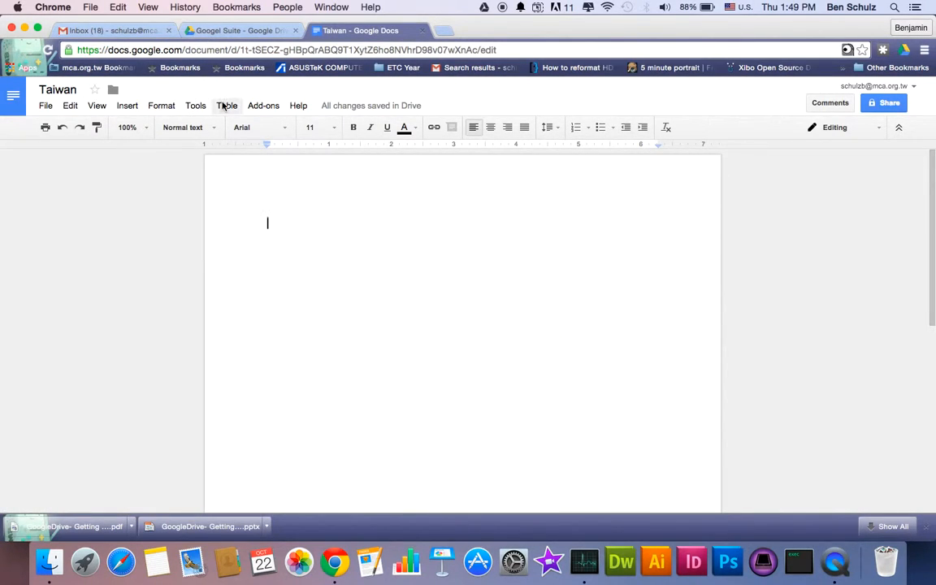
left_click(196, 105)
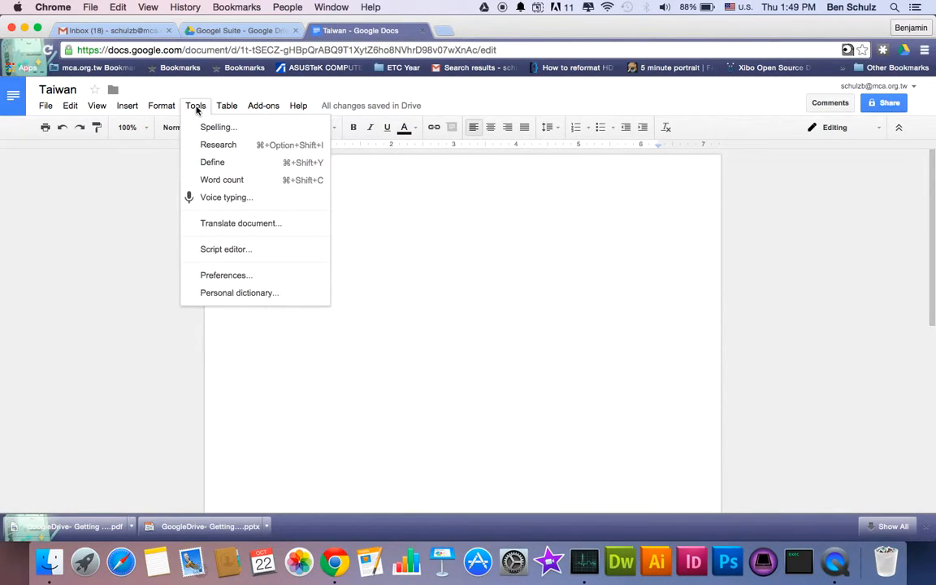
left_click(243, 153)
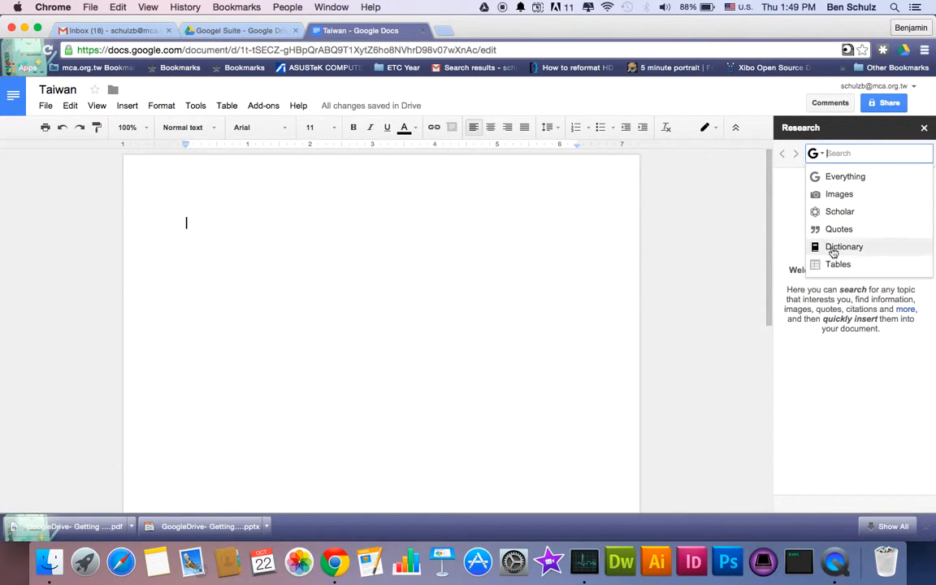
left_click(925, 130)
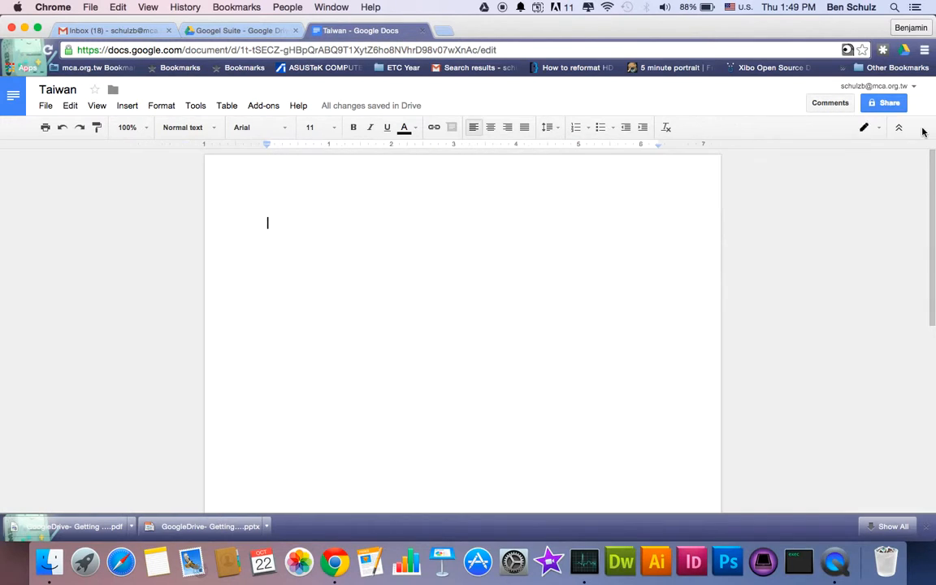
left_click(195, 106)
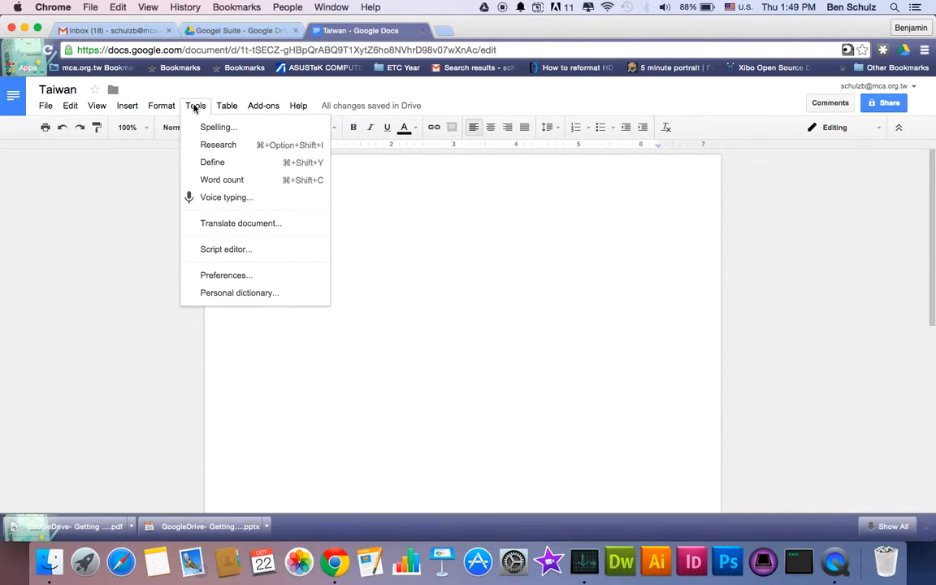
left_click(413, 254)
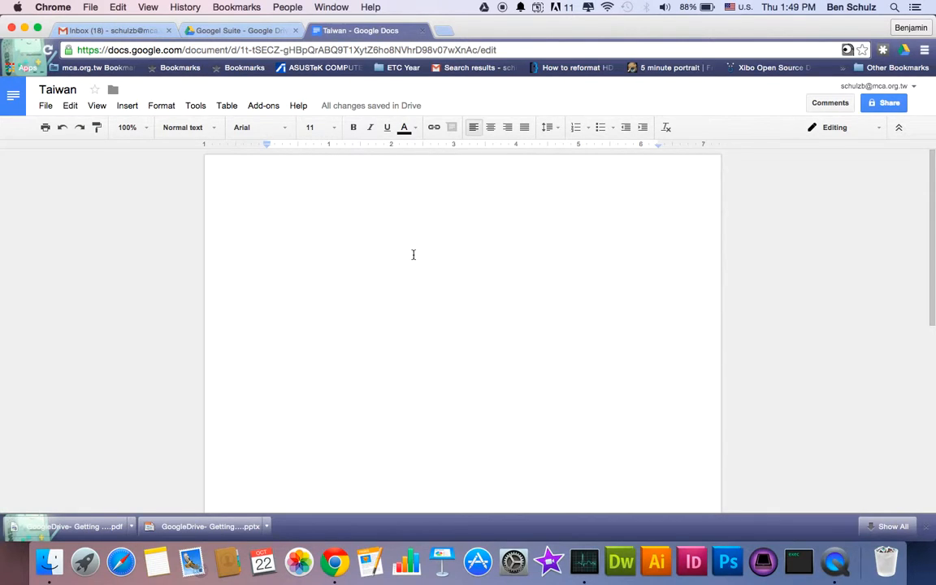
Look up Taiwan with the Research tool and write "Taiwan has a large population" in the document.
key("super+alt+shift+i")
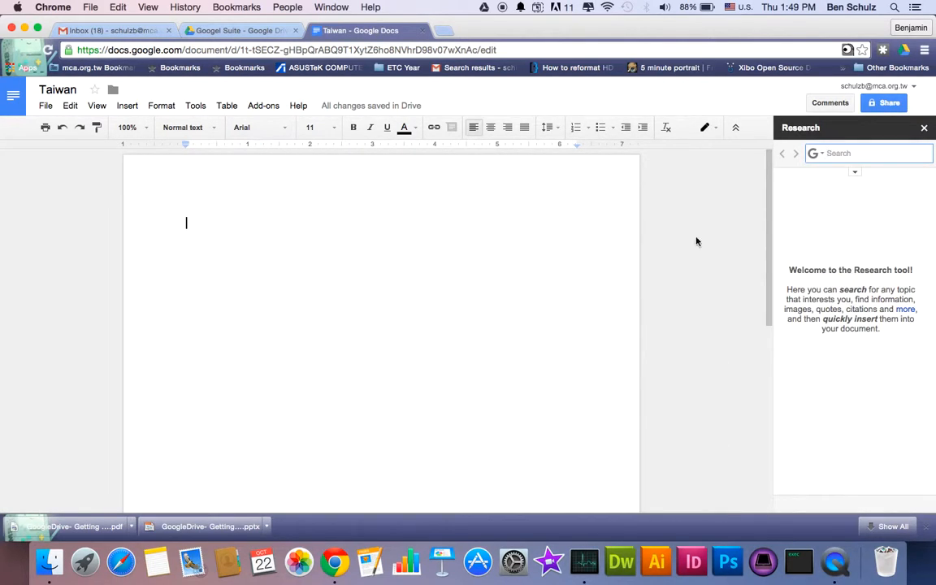
type("Tia")
key("Return")
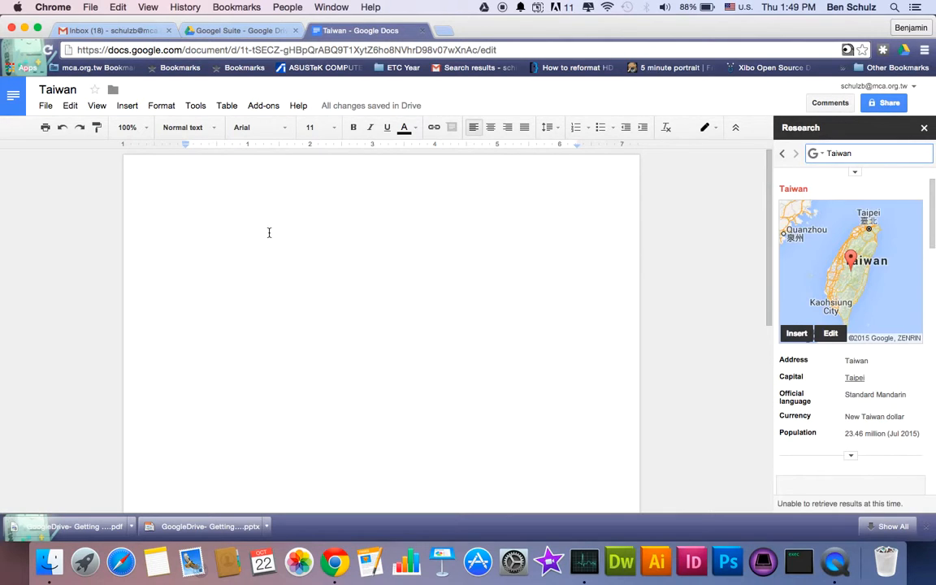
type("Taiwan has a large population")
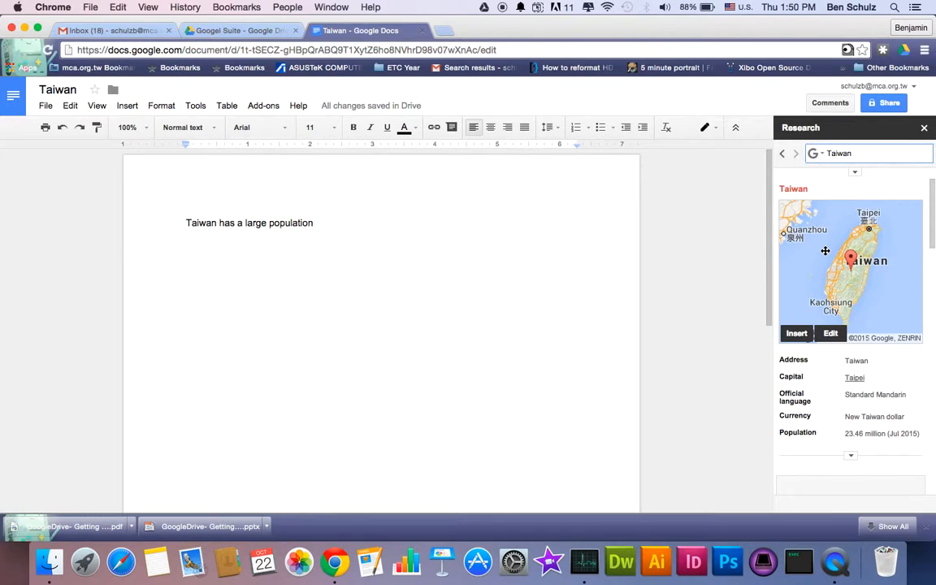
Filter the research image results to "Free to use, share or modify, even commercially" and review the available citation formats.
left_click(853, 174)
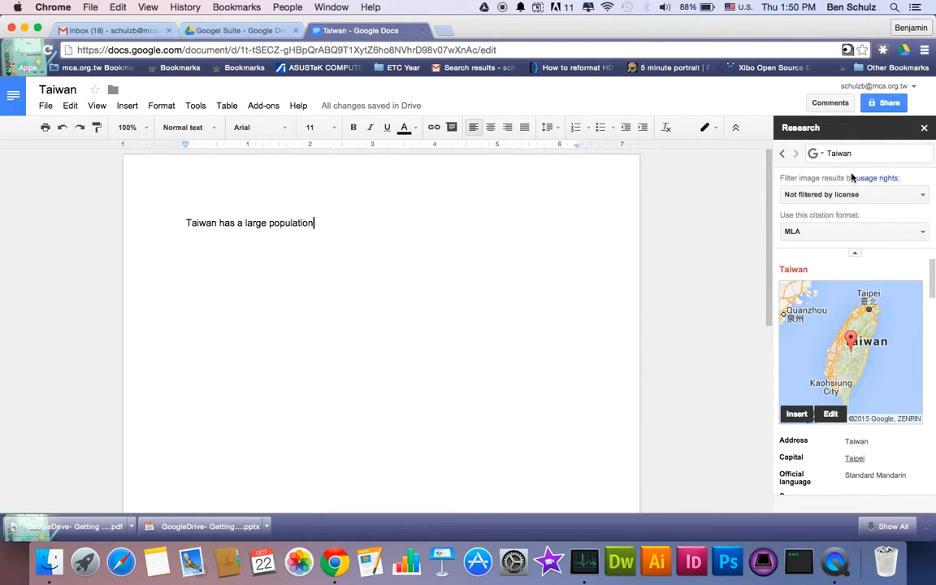
left_click(855, 254)
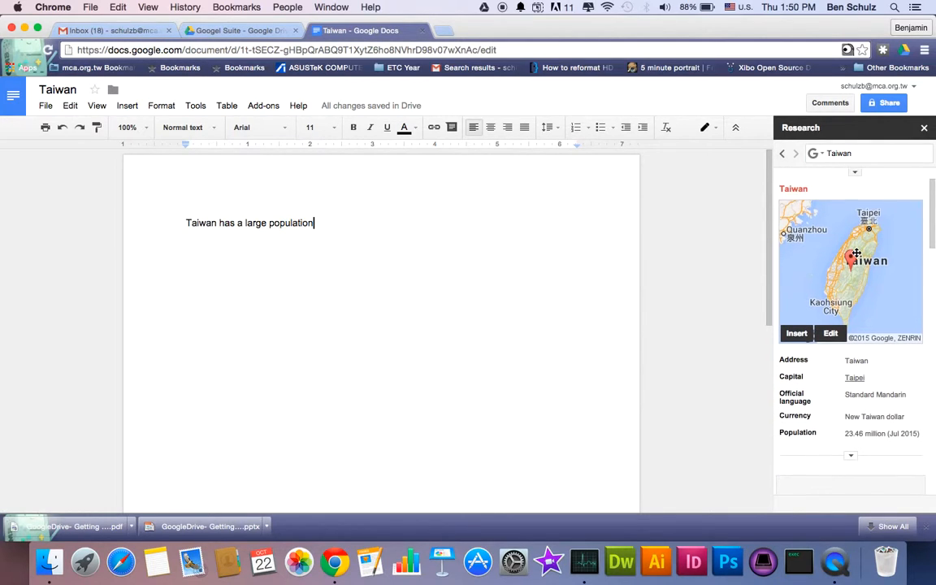
left_click(855, 173)
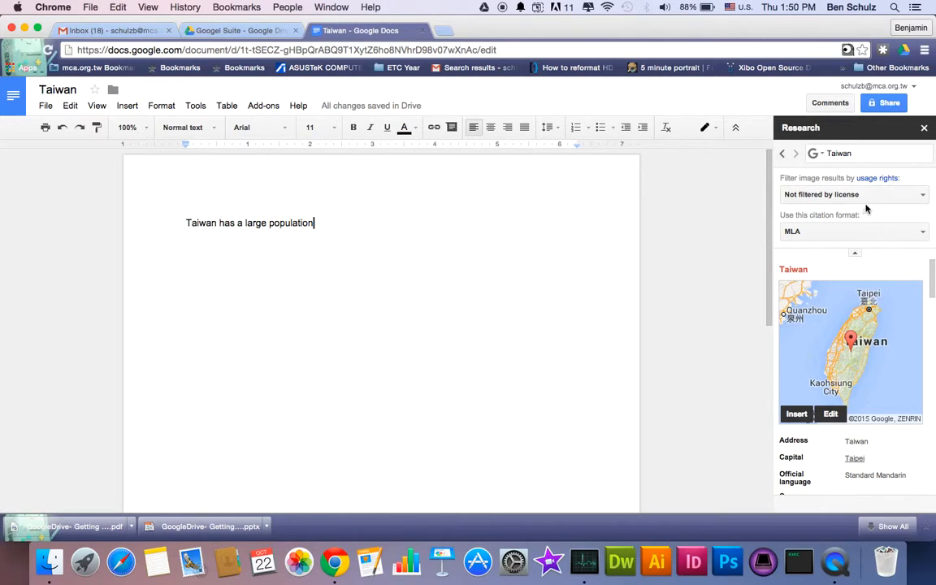
left_click(803, 198)
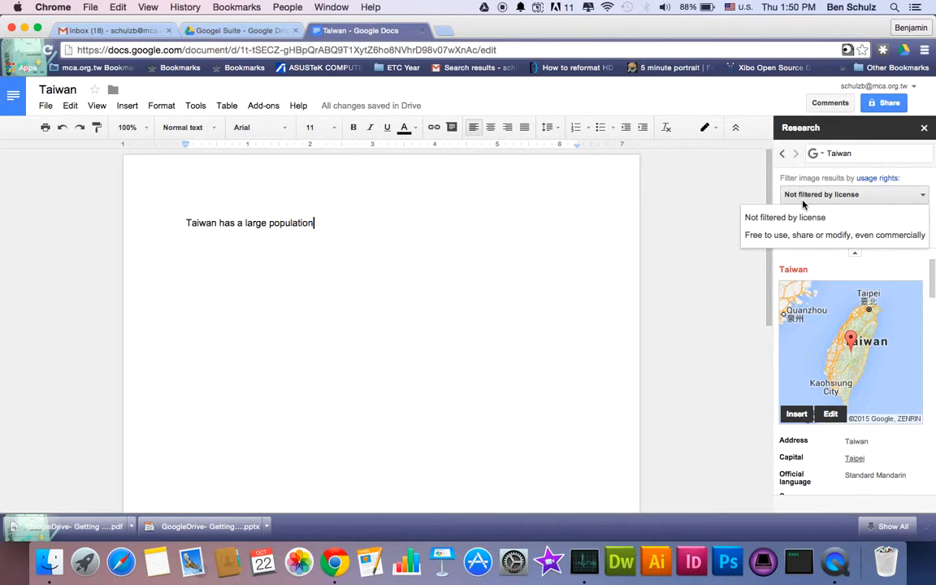
left_click(782, 236)
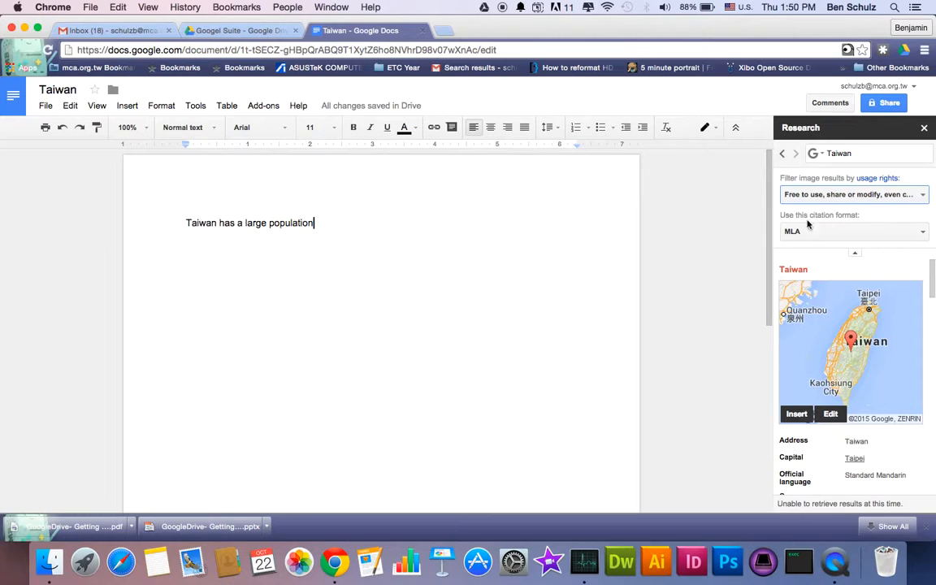
left_click(869, 233)
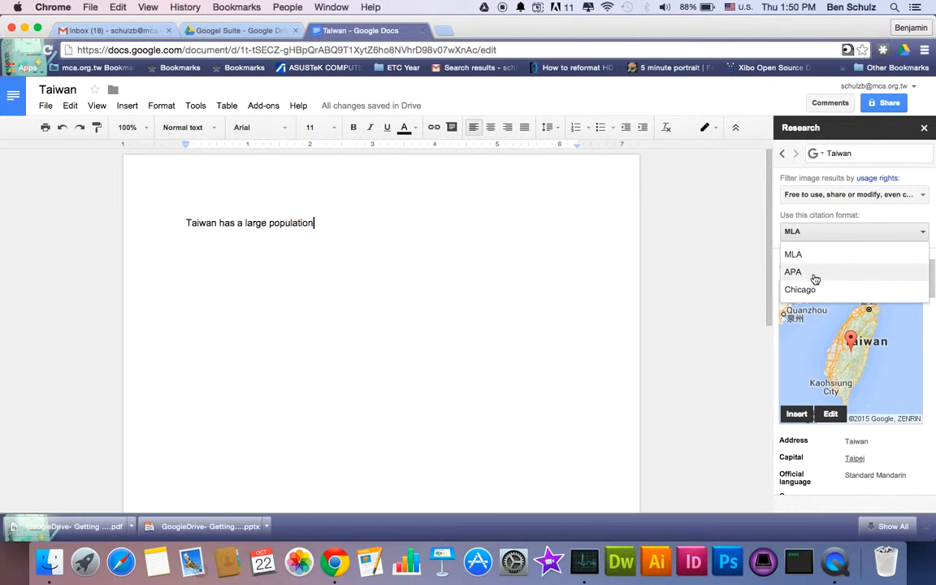
left_click(651, 221)
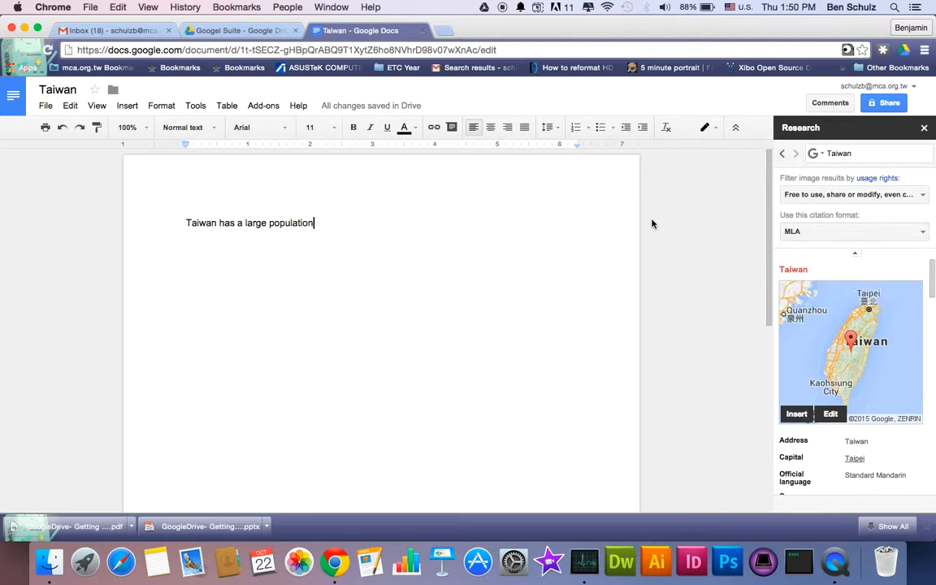
left_click(856, 257)
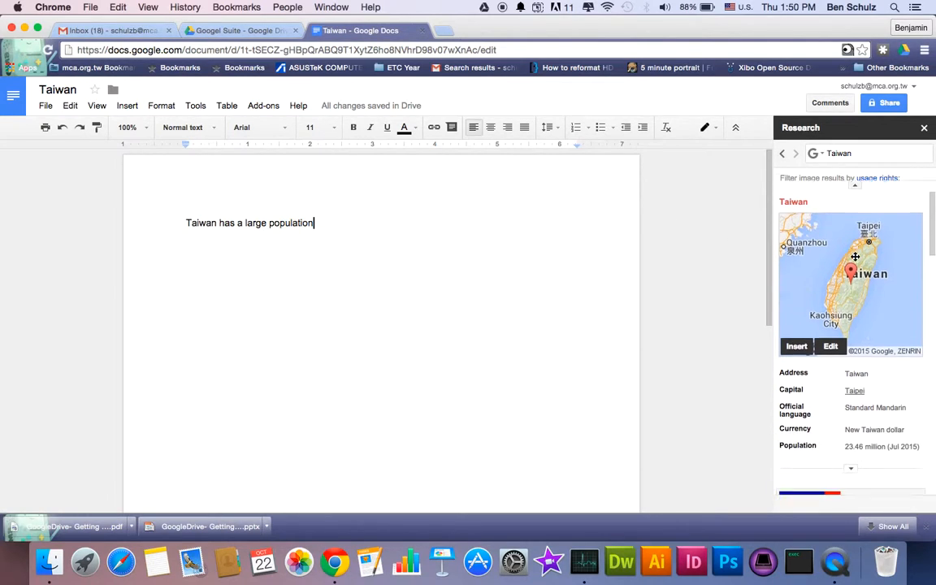
left_click(815, 154)
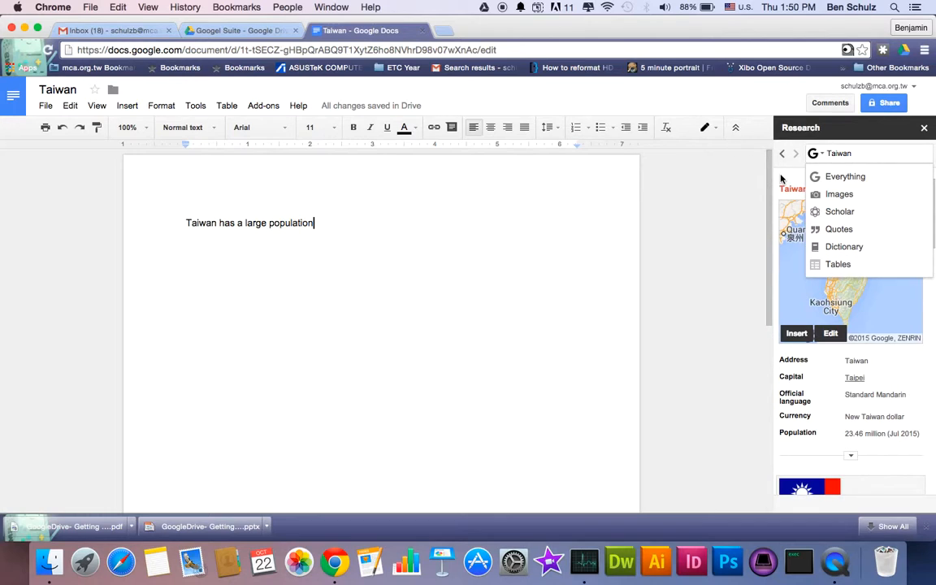
left_click(782, 178)
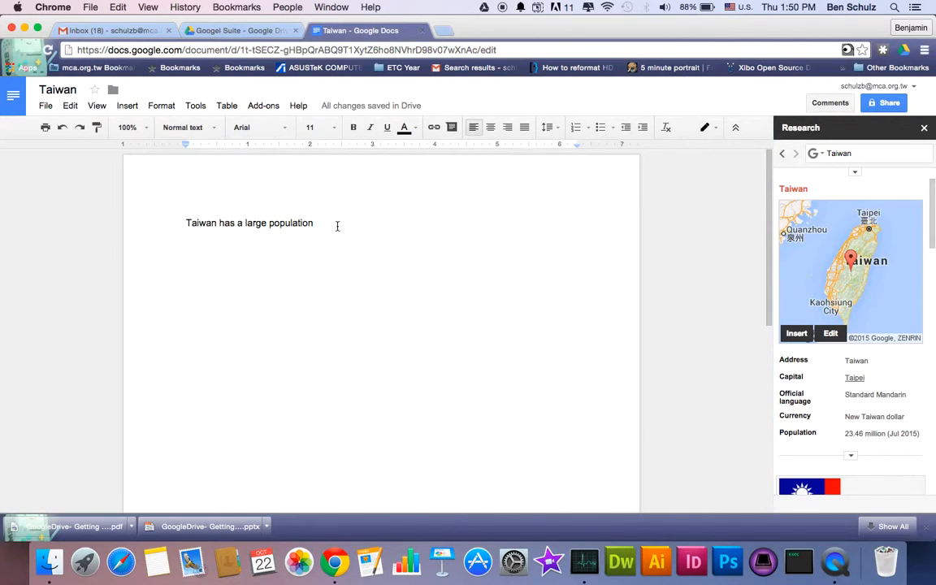
Add the label "Taiwan Map" two lines below the population sentence and insert the researched map of Taiwan after it.
key("Return")
key("Return")
type("Ti")
type("aiwan Map")
left_click(797, 334)
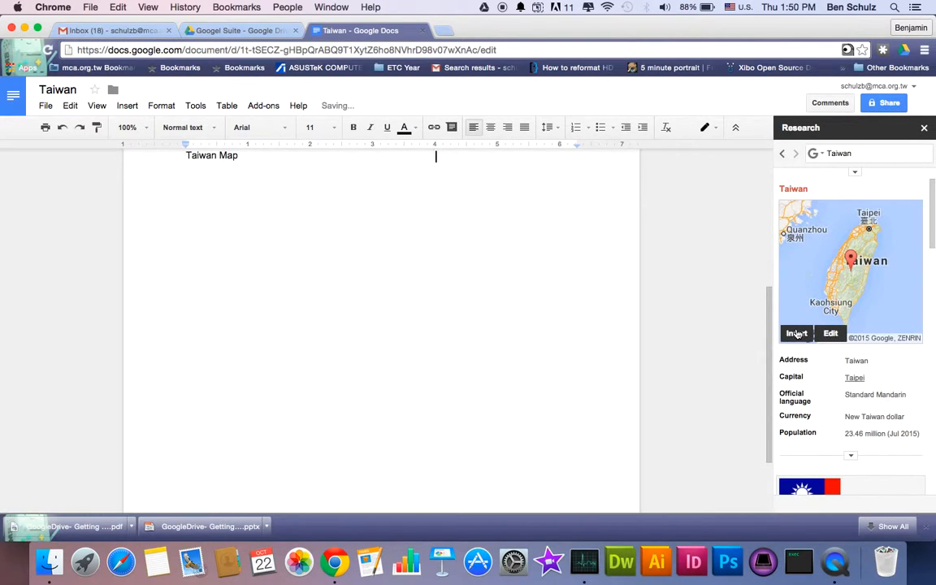
left_click(376, 247)
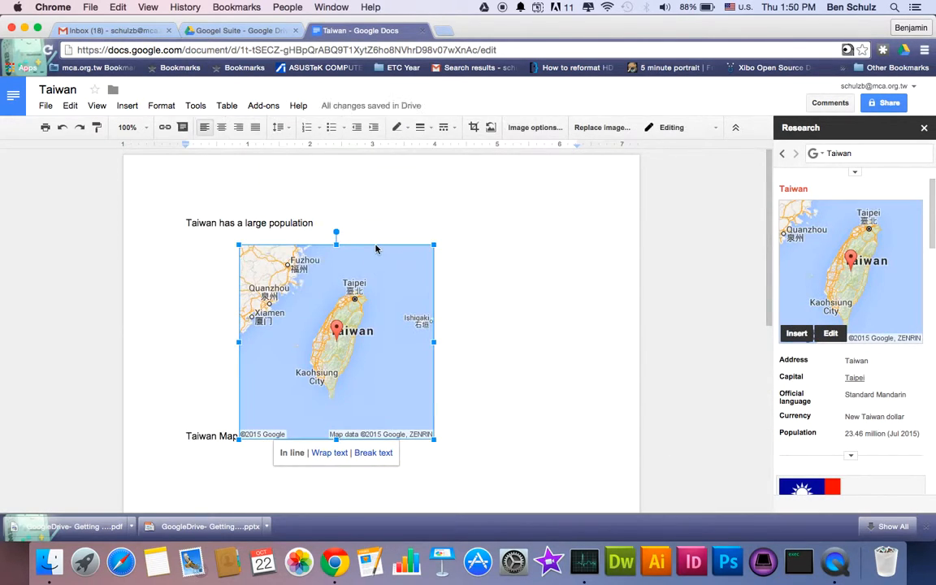
left_click(481, 407)
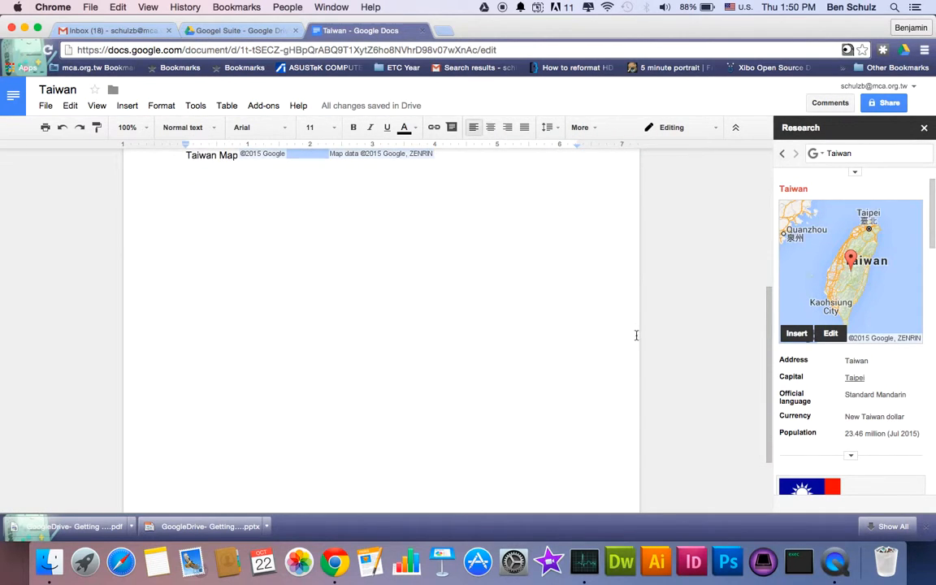
Cite the Wikipedia article on Taiwan from the web results as a footnote to "Taiwan has a large population".
scroll(813, 391, "down", 5)
mouse_move(825, 377)
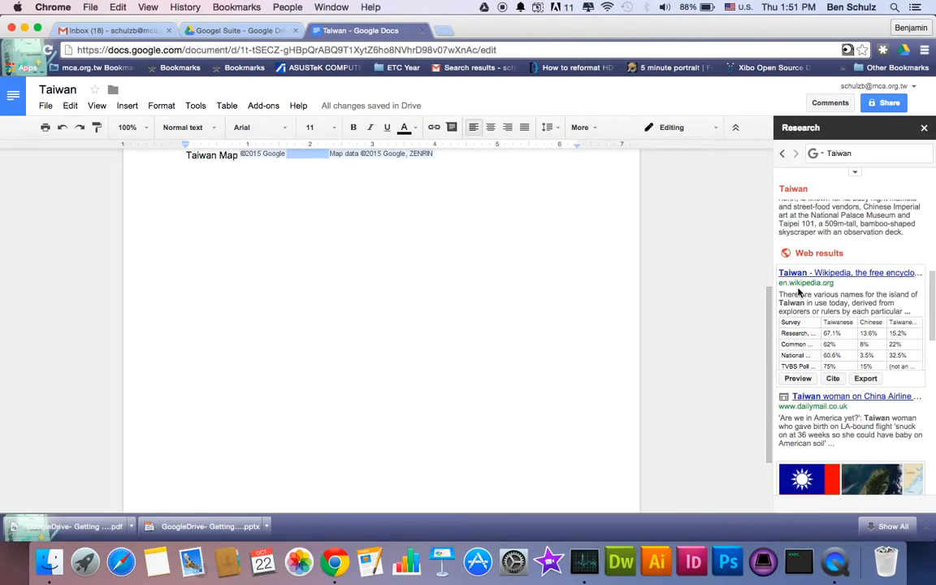
scroll(832, 323, "up", 3)
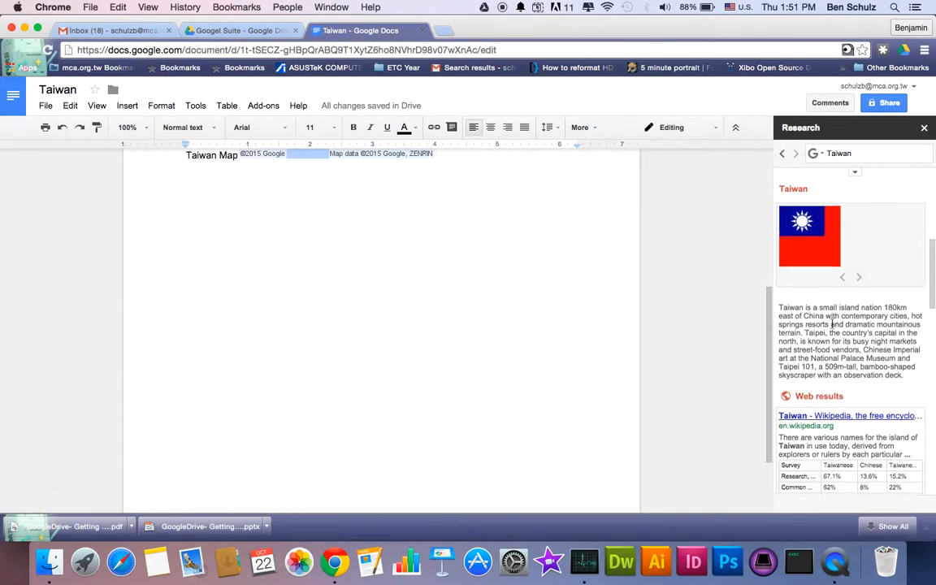
scroll(475, 172, "up", 5)
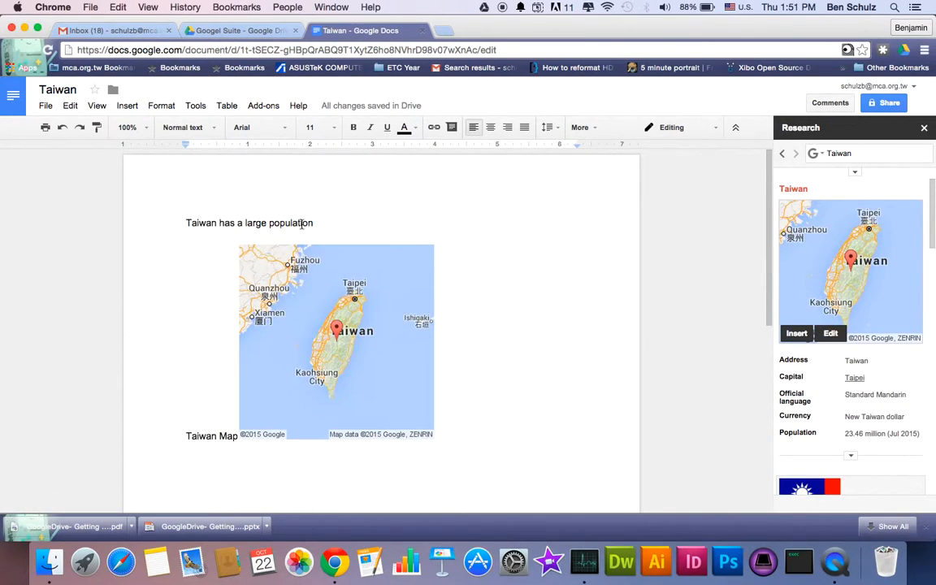
scroll(801, 369, "down", 5)
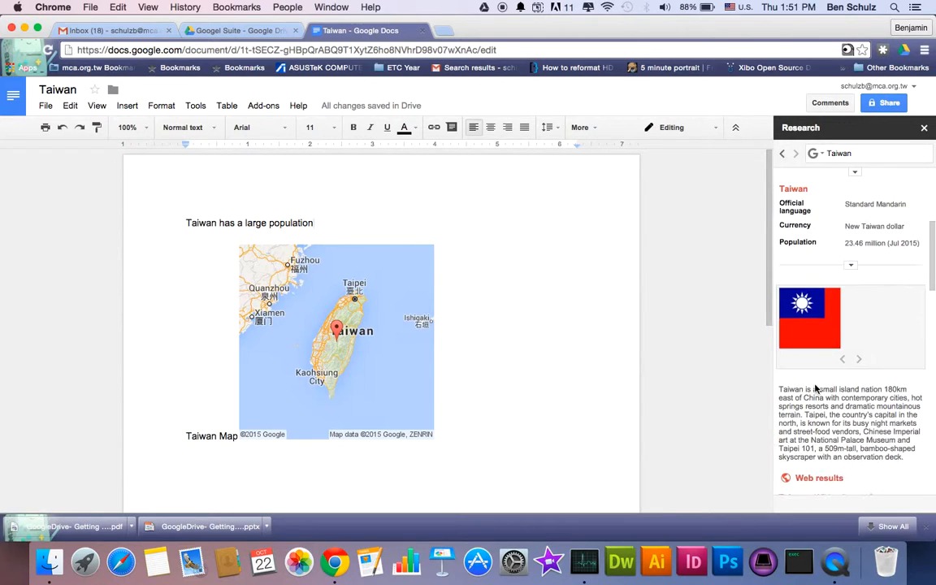
mouse_move(807, 415)
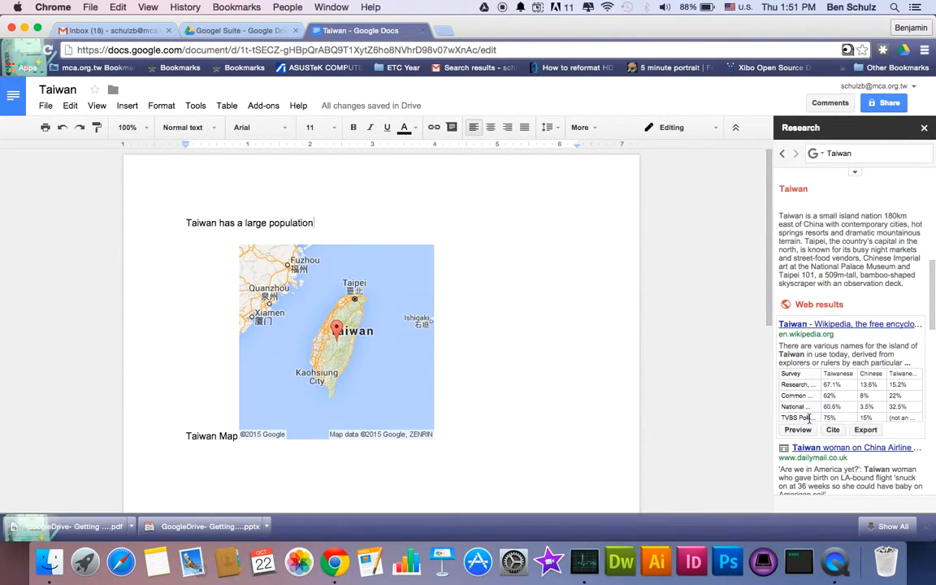
left_click(833, 431)
scroll(406, 251, "down", 8)
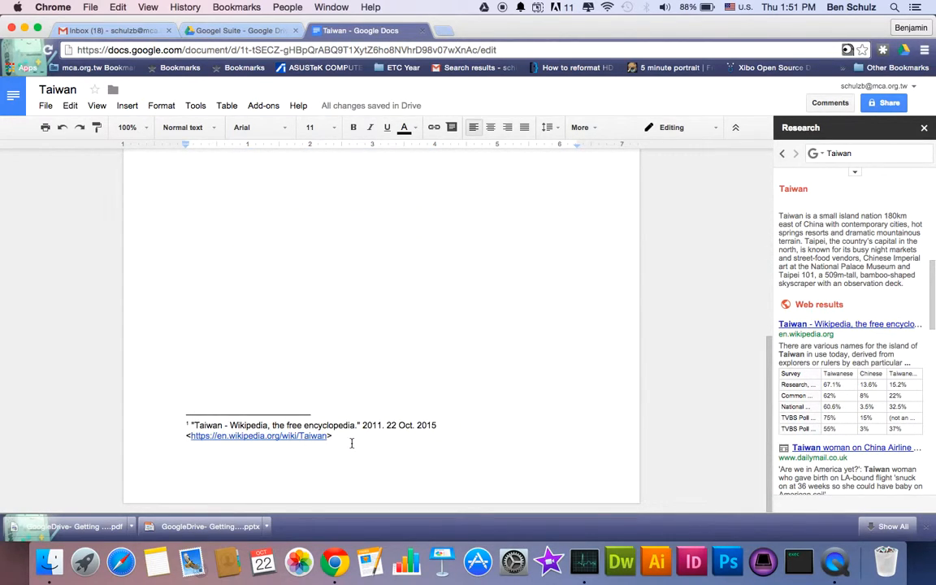
Set the Research tool's citation format to APA.
scroll(866, 253, "up", 5)
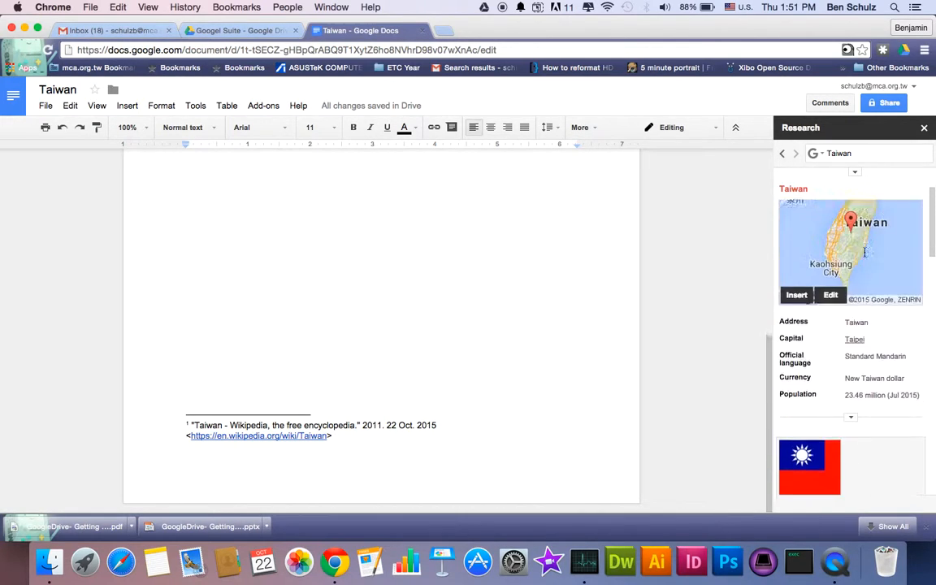
left_click(861, 174)
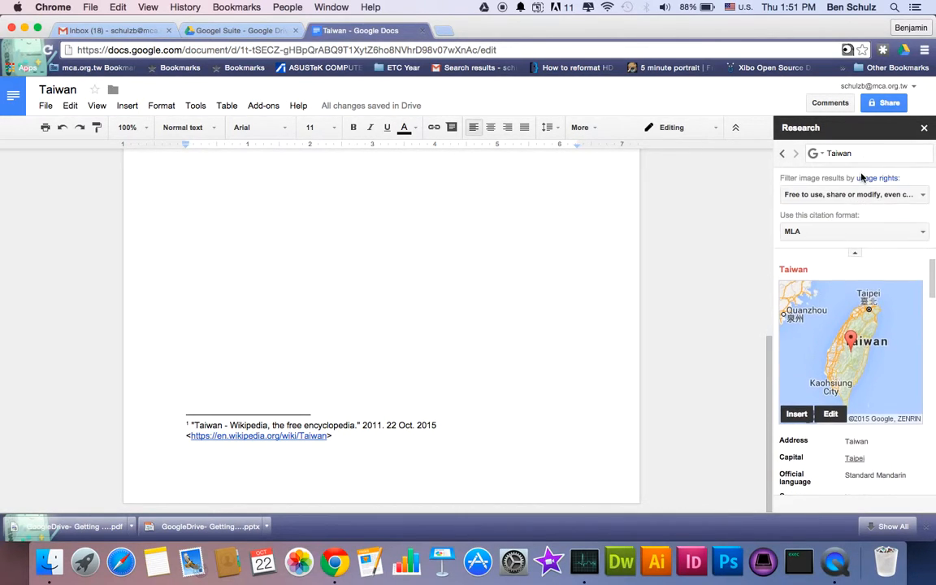
left_click(857, 231)
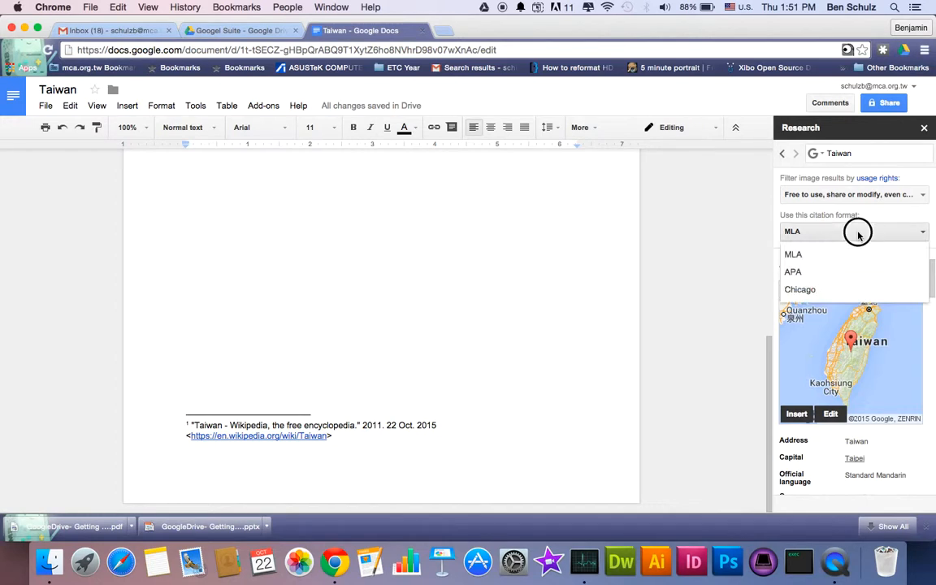
left_click(795, 275)
Add the line "Taiwan's Economy" below the Taiwan map, leaving blank space between them.
scroll(533, 195, "up", 5)
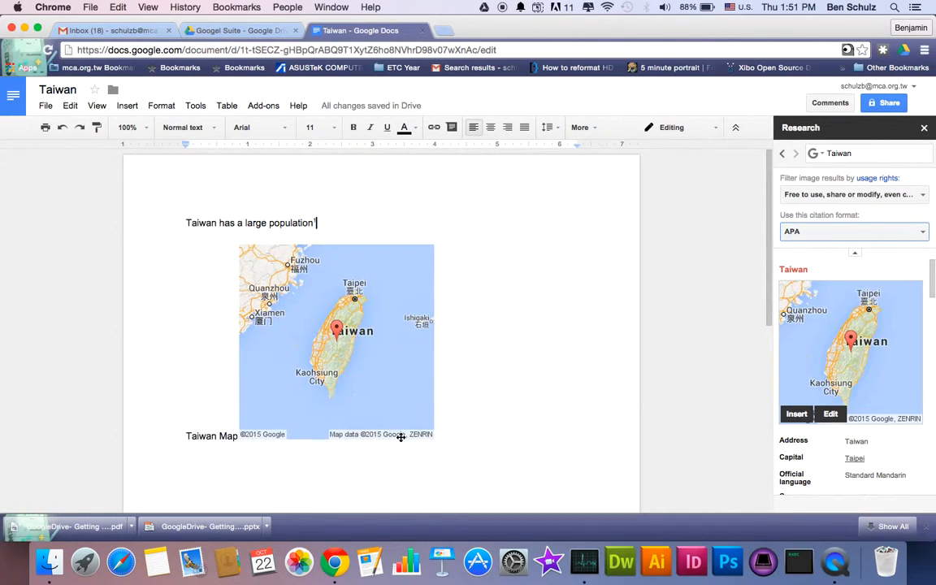
left_click(463, 433)
scroll(463, 432, "down", 5)
key("Return")
key("Return")
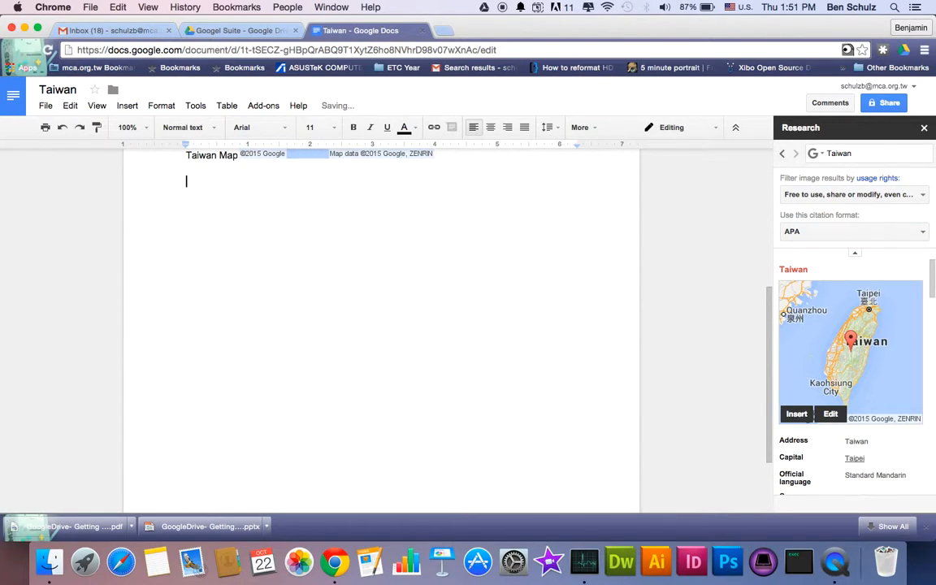
type("Taiwan's Economy")
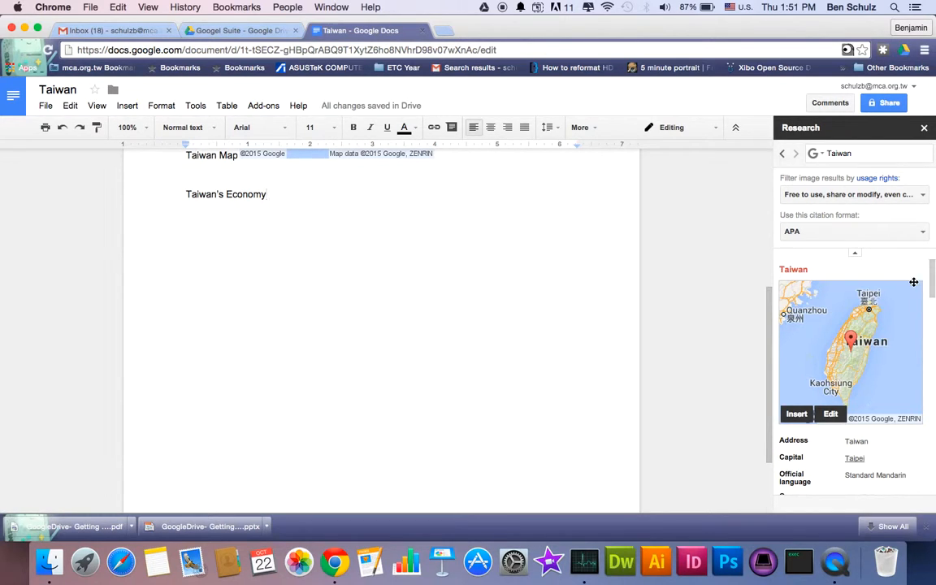
Search the Research tool for "Economy" and restrict the results to Scholar.
left_click(866, 157)
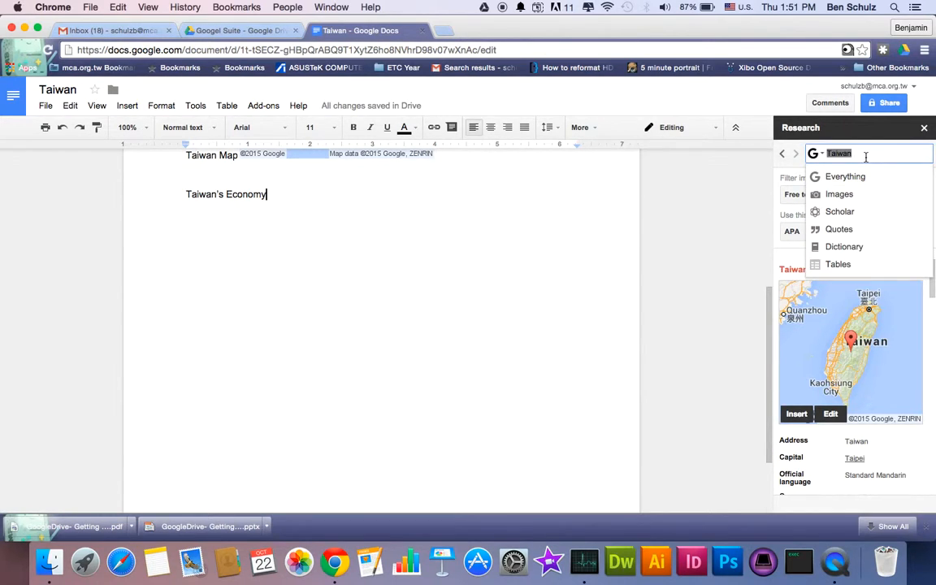
type("Economy")
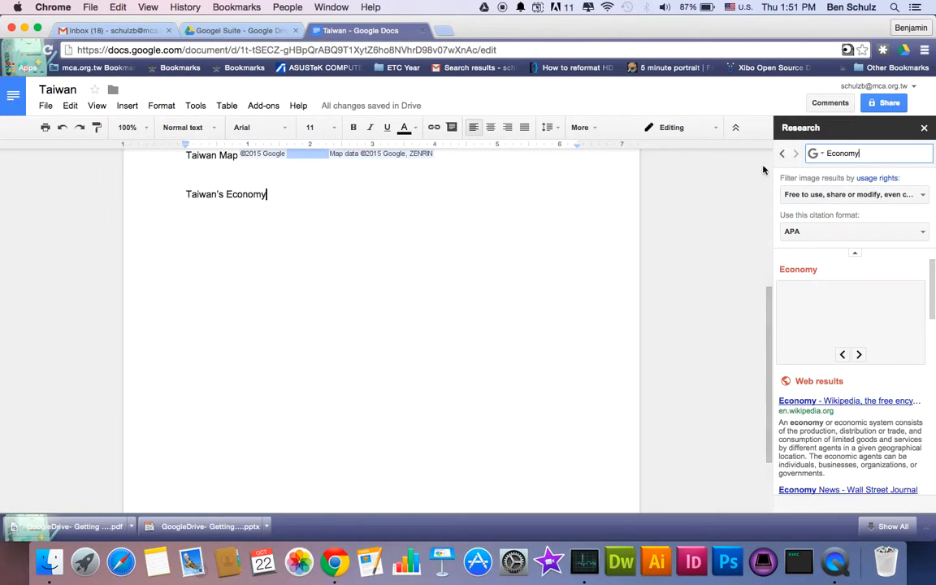
left_click(814, 154)
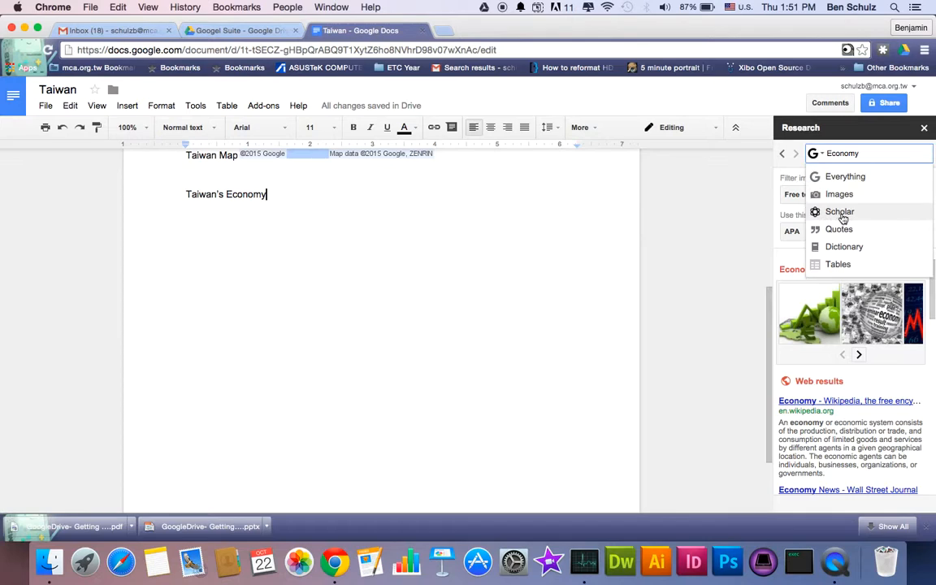
left_click(840, 212)
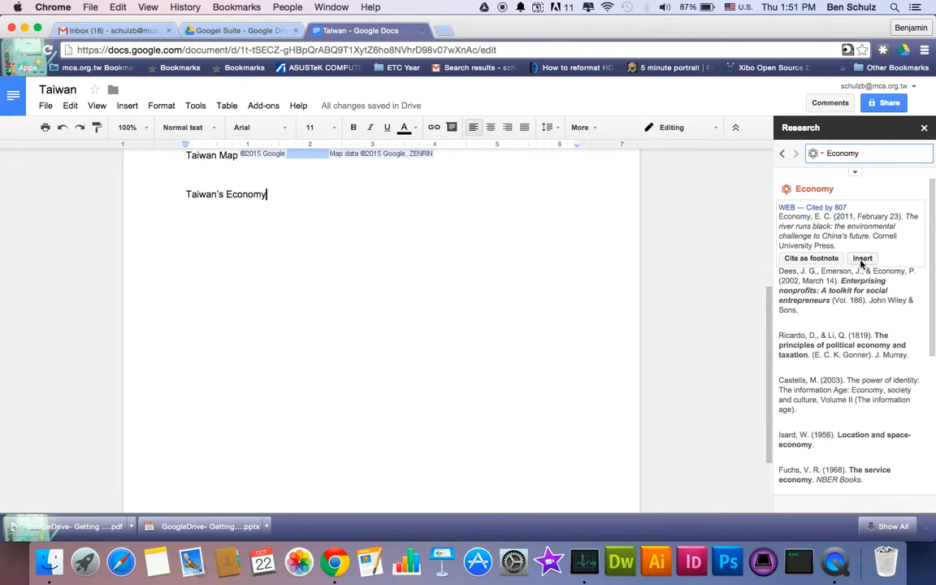
Try inserting the full citation of "The river runs black" on a new line below "Taiwan's Economy".
left_click(279, 194)
key("Return")
mouse_move(845, 232)
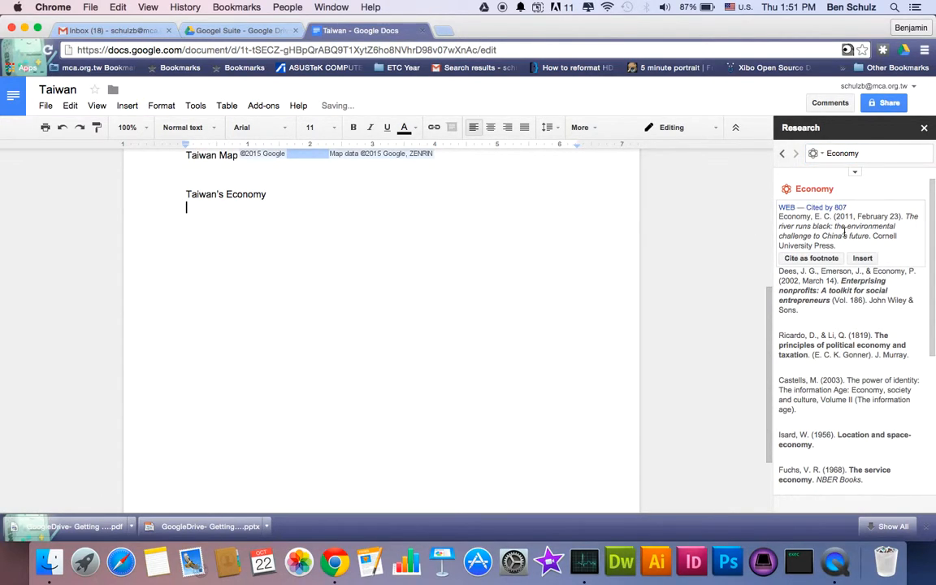
left_click(863, 258)
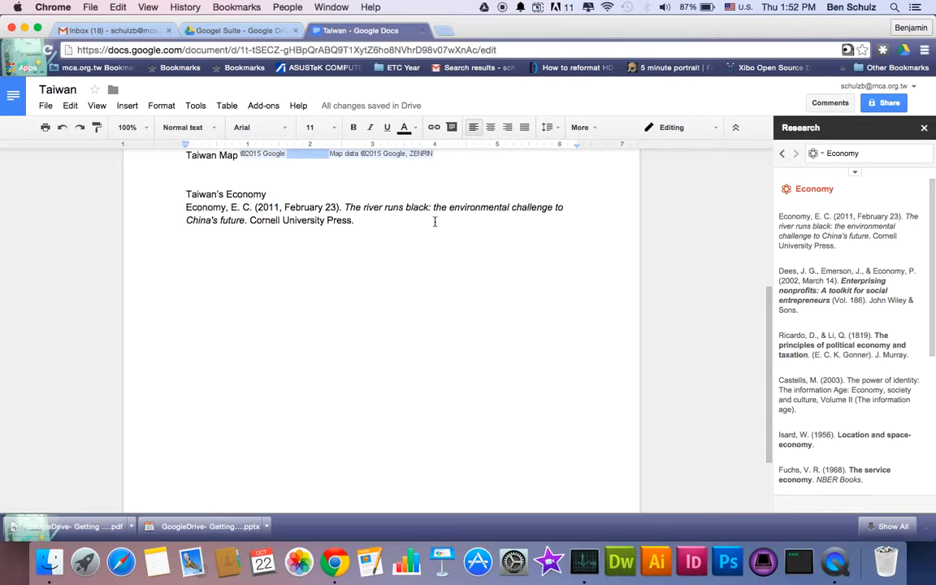
key("super+z")
key("BackSpace")
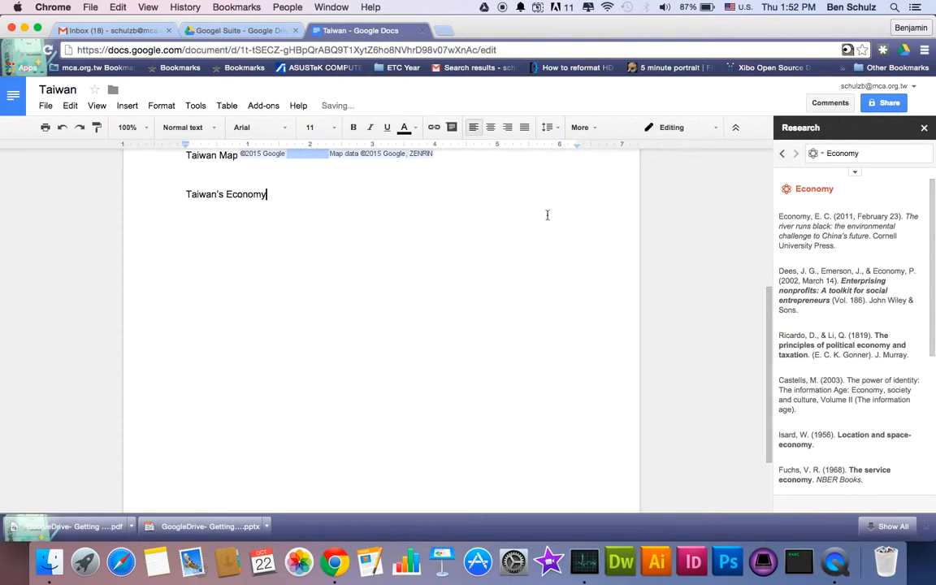
Cite "The river runs black" as a footnote to "Taiwan's Economy" and check the reference mark and footnote text.
left_click(821, 260)
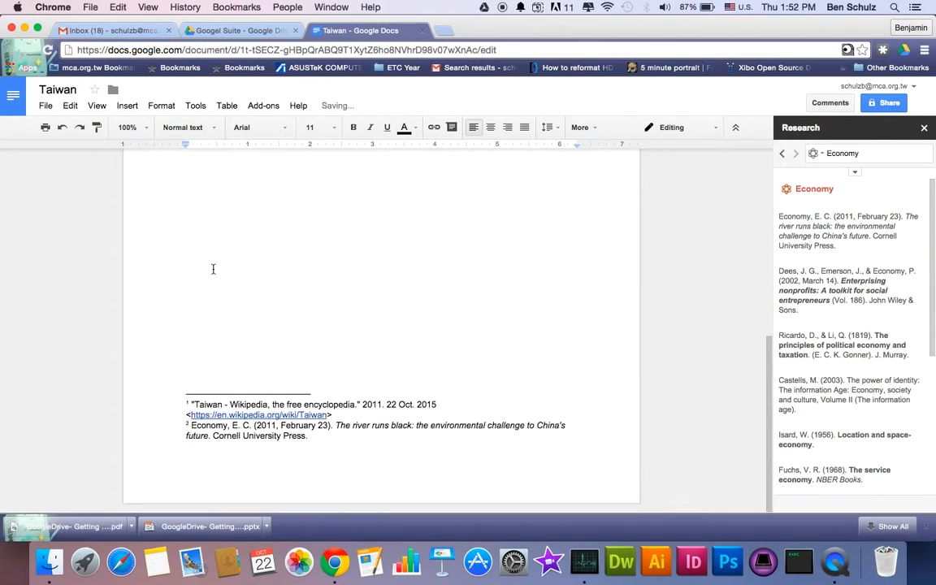
scroll(254, 246, "up", 4)
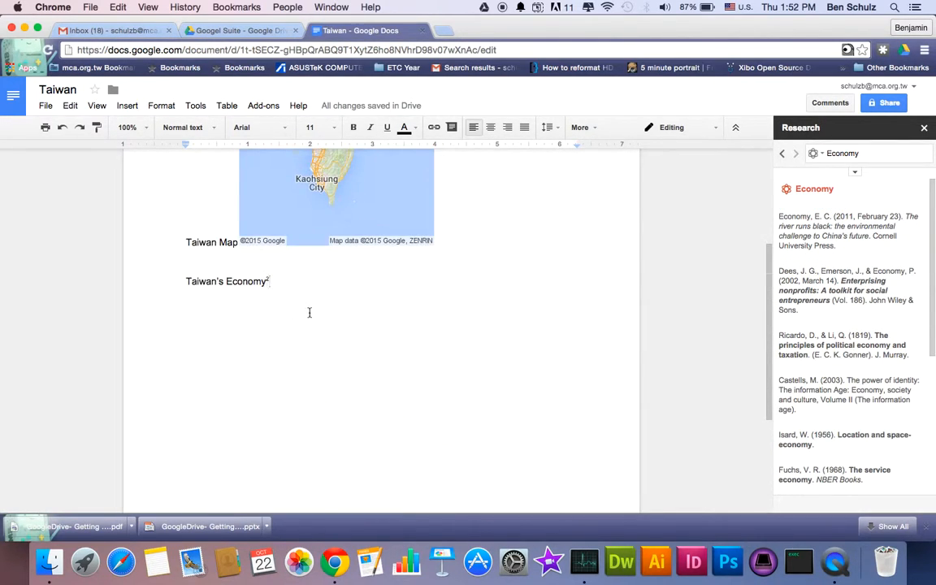
scroll(310, 312, "down", 4)
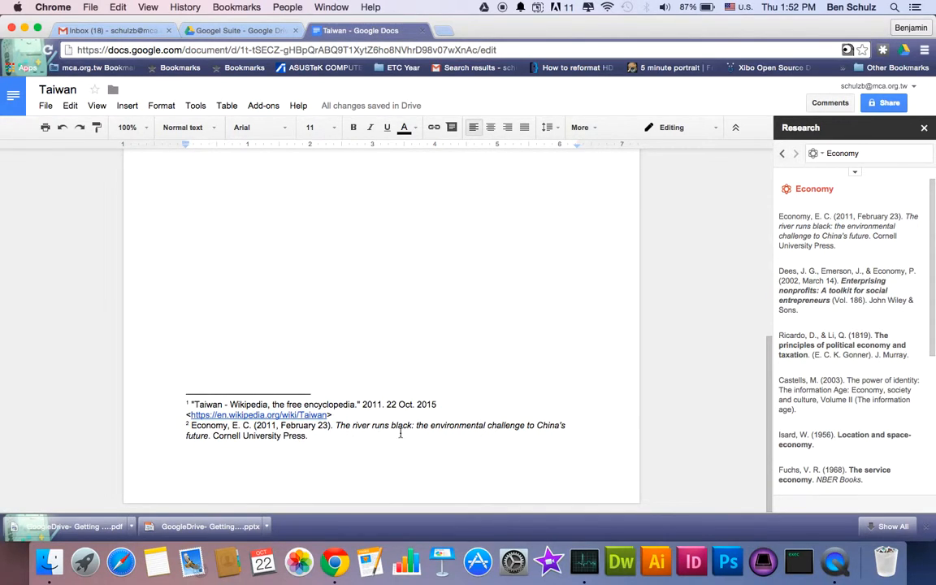
Switch the citation format for the Scholar results to Chicago.
left_click(855, 173)
left_click(827, 202)
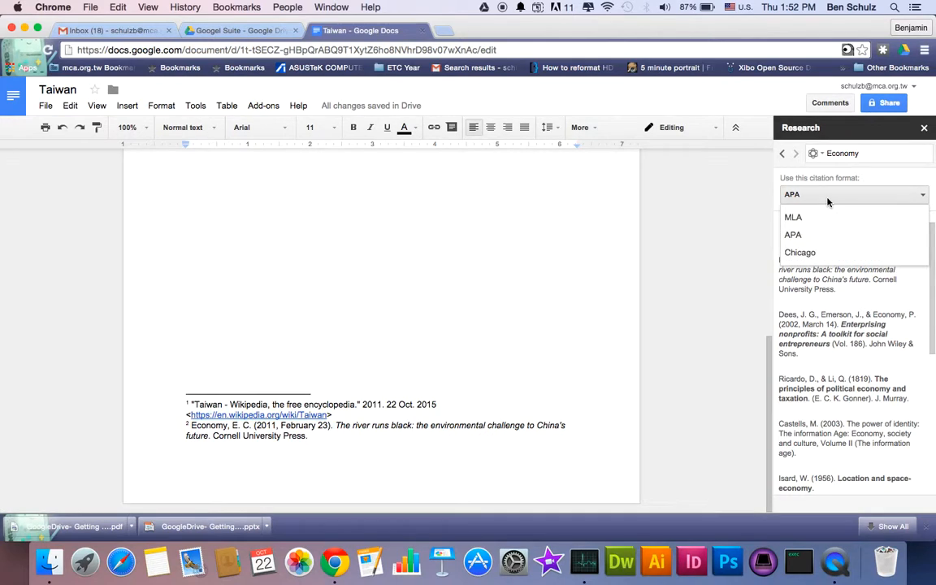
left_click(807, 253)
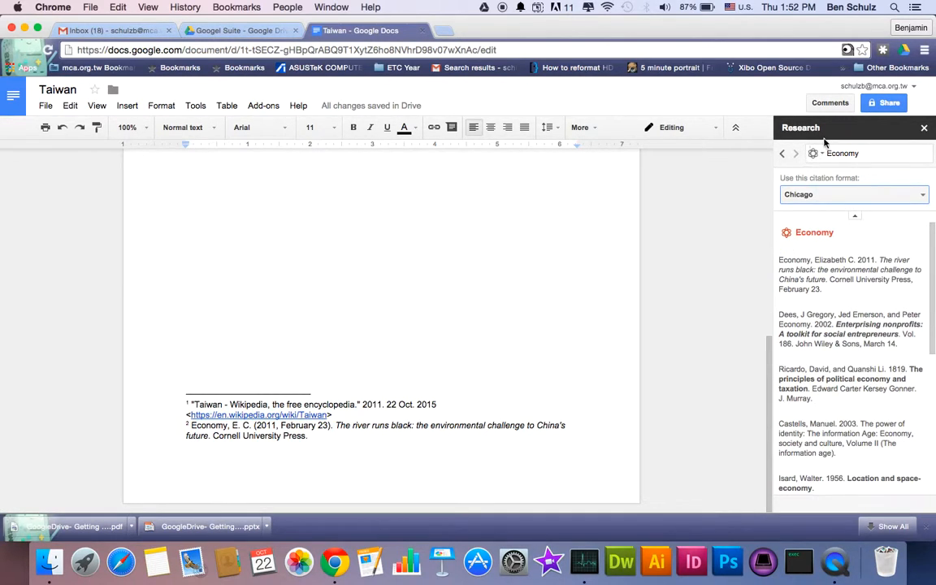
Look up quotes about Economy and insert the Ronald Reagan quote after a new "Famous Quote" label below "Taiwan's Economy".
left_click(815, 153)
left_click(835, 229)
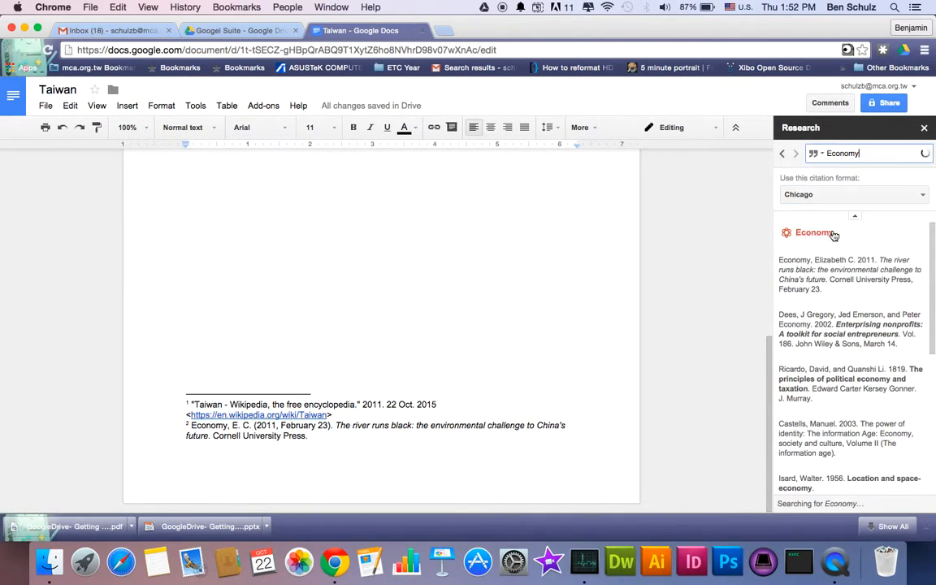
scroll(283, 467, "up", 5)
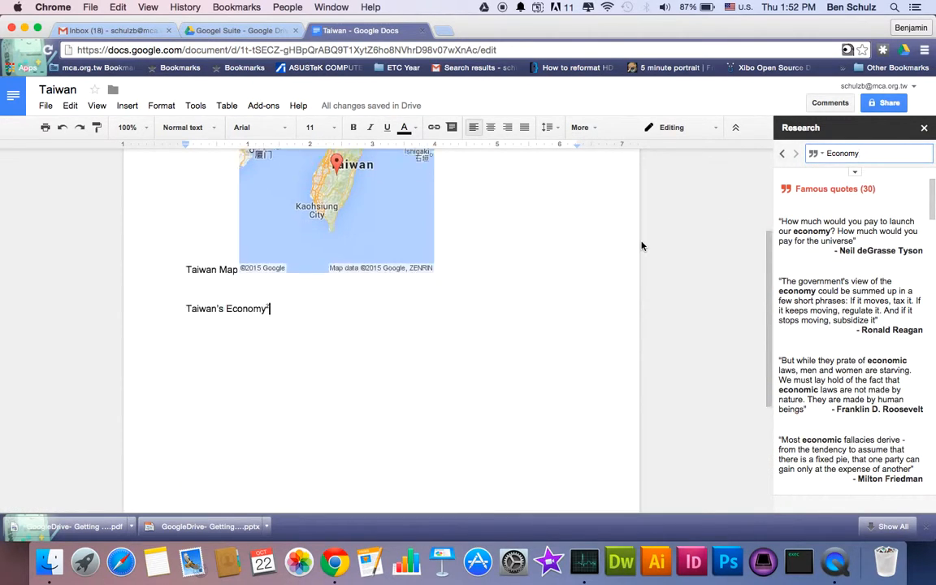
key("Return")
type("Famous Quote")
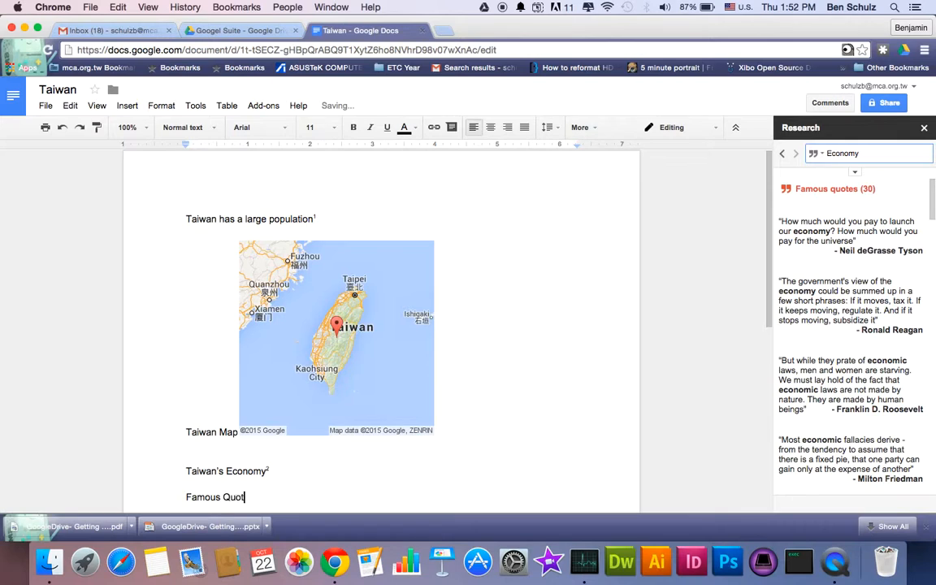
mouse_move(830, 309)
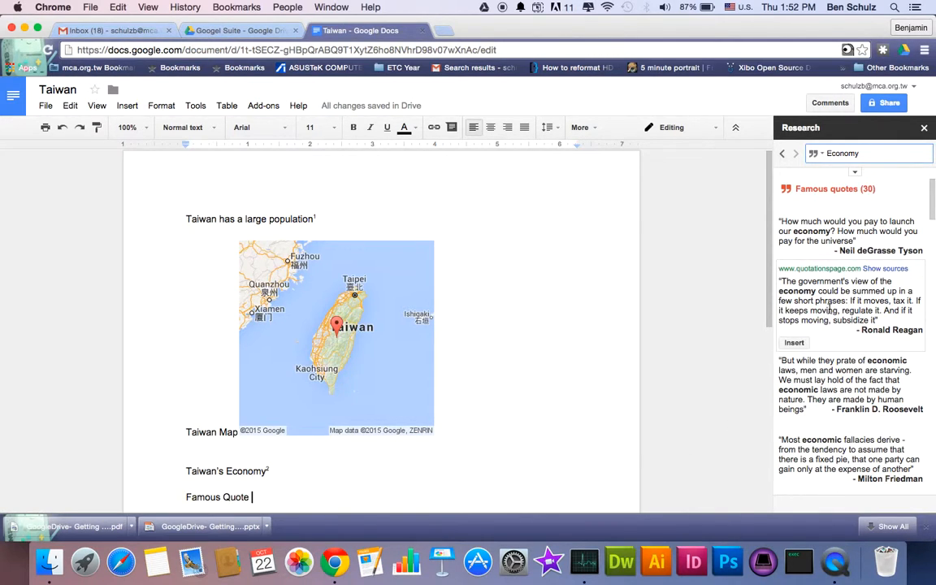
left_click(794, 343)
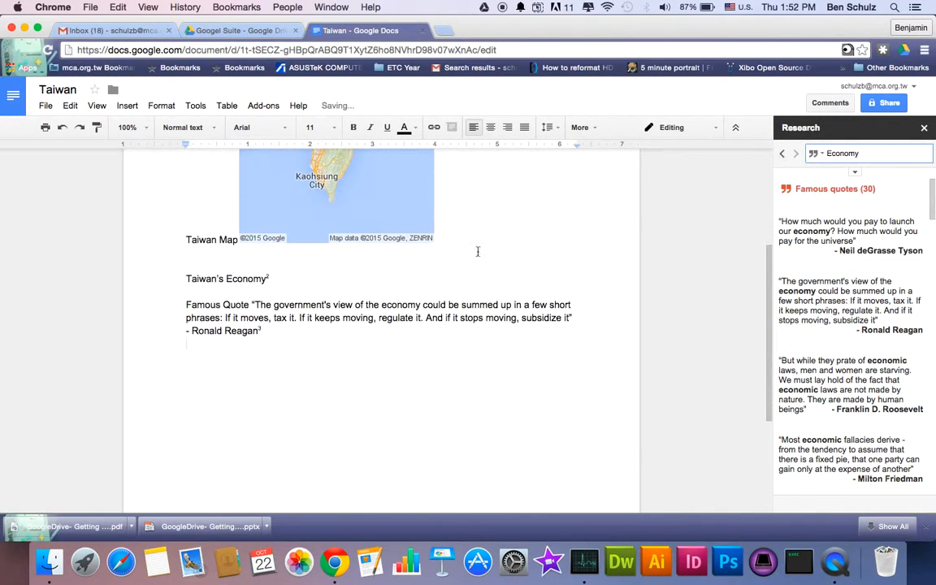
Add a colon after the "Famous Quote" label and review the footnotes at the end of the page.
left_click(252, 306)
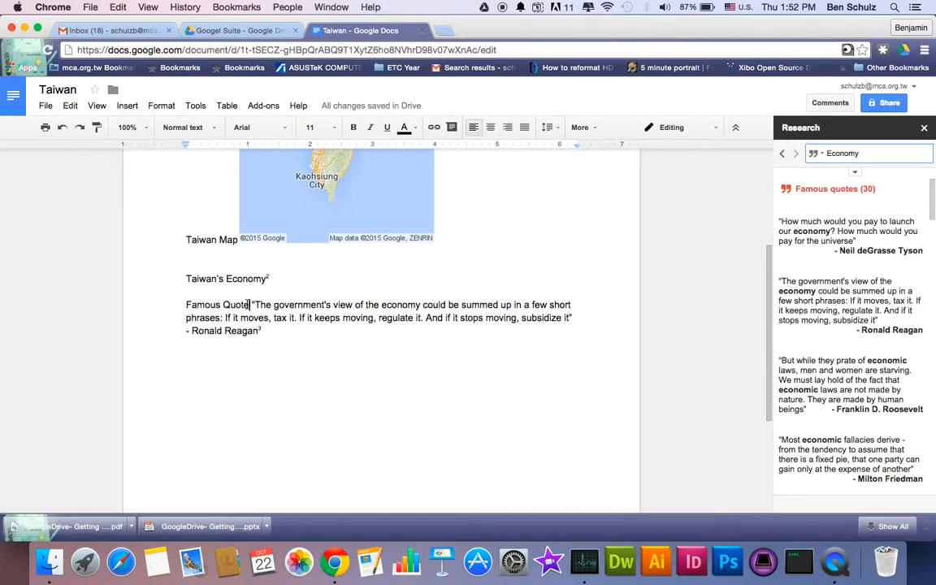
type(":")
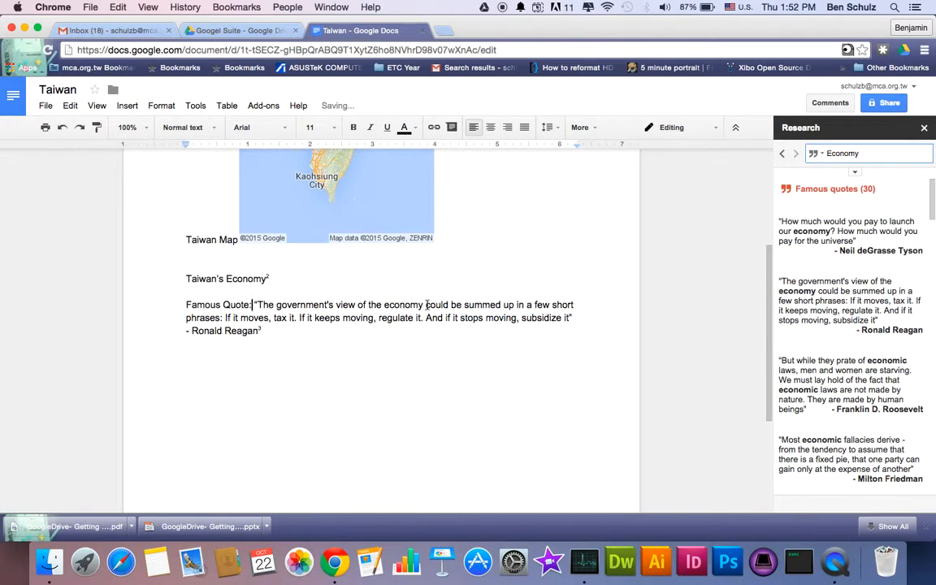
scroll(372, 277, "down", 2)
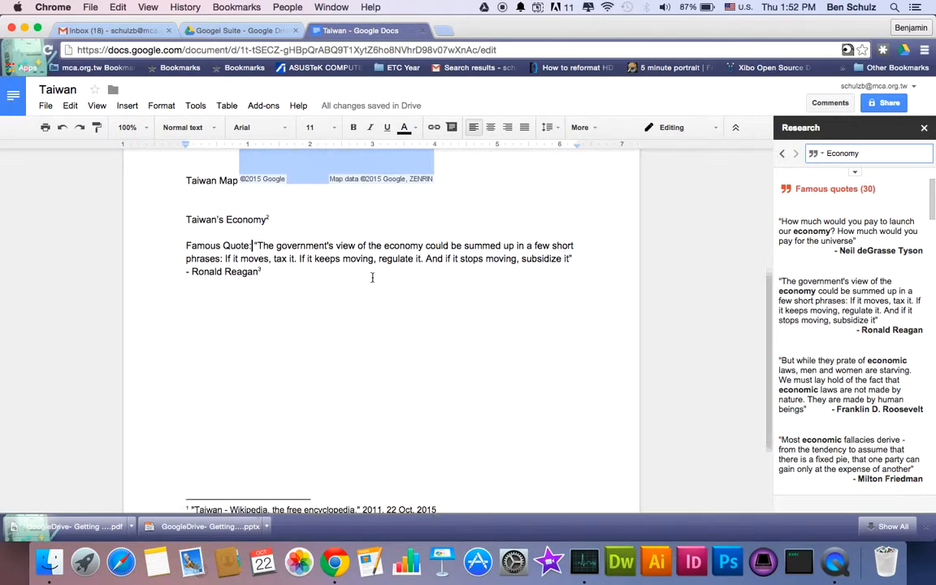
scroll(301, 309, "down", 2)
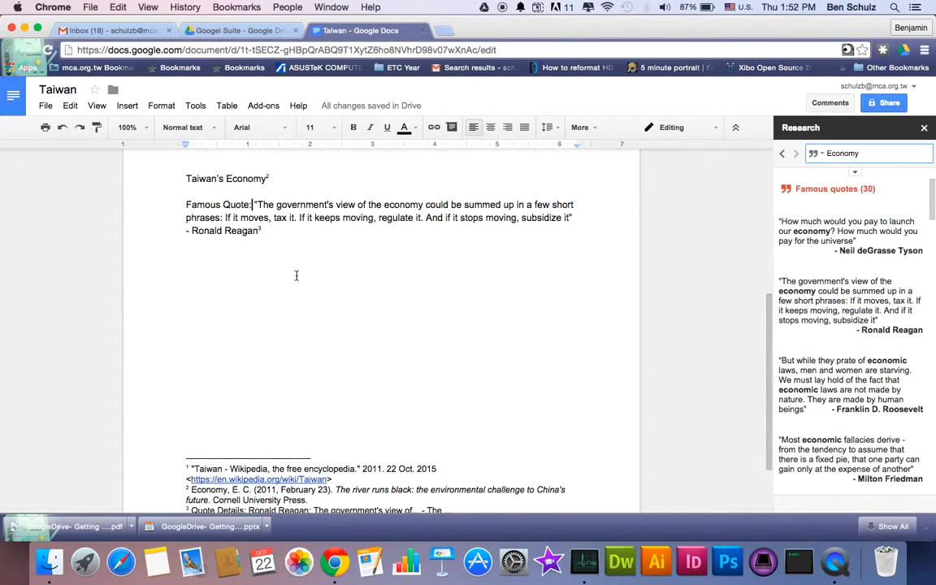
scroll(296, 275, "down", 3)
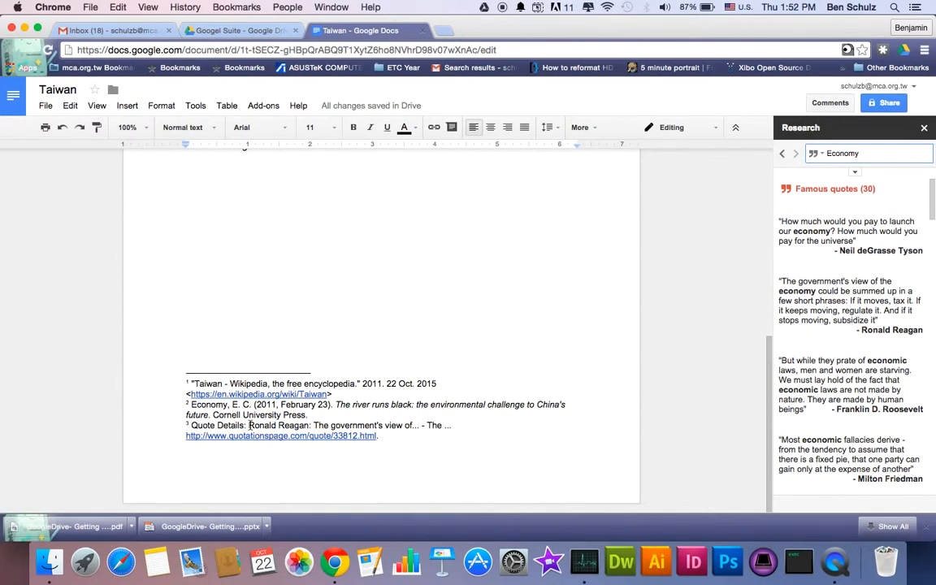
scroll(462, 427, "up", 15)
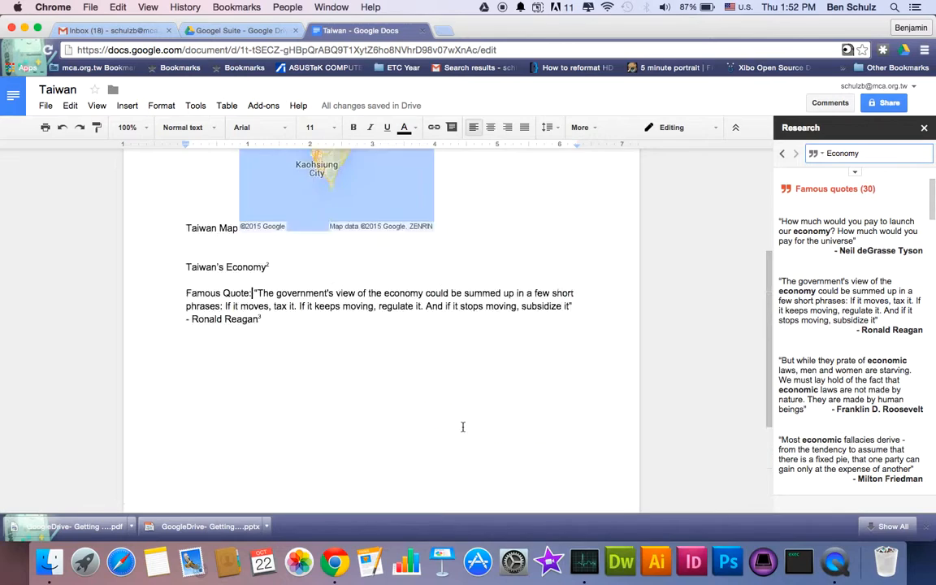
Switch to Google Drive, create a new Google Slides presentation in the Googel Suite folder, and apply the Simple Dark theme.
key("ctrl+shift+Tab")
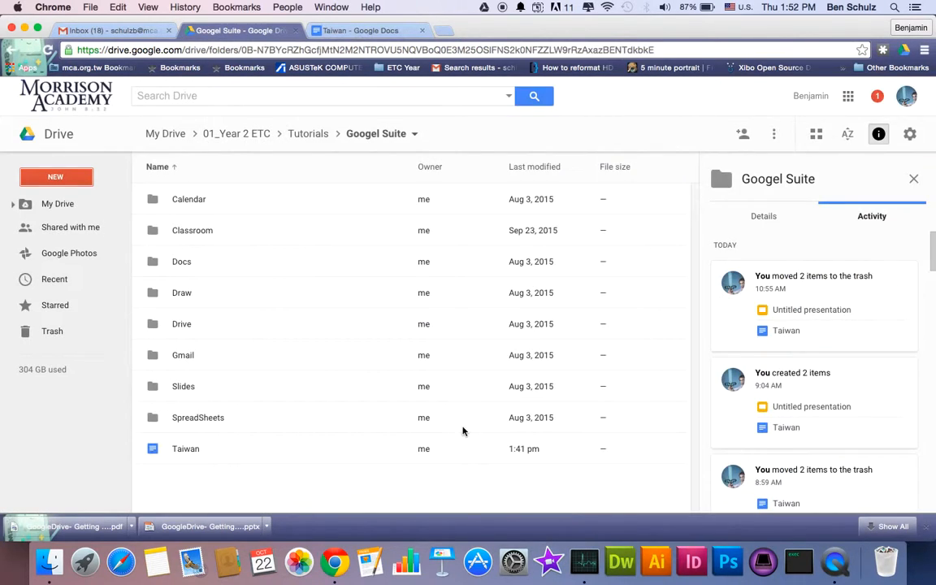
left_click(81, 178)
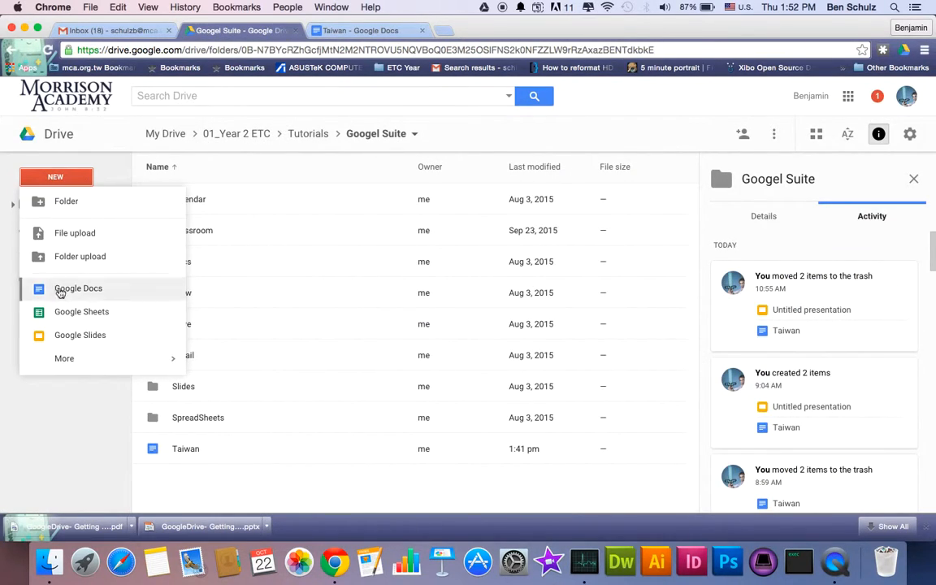
left_click(59, 336)
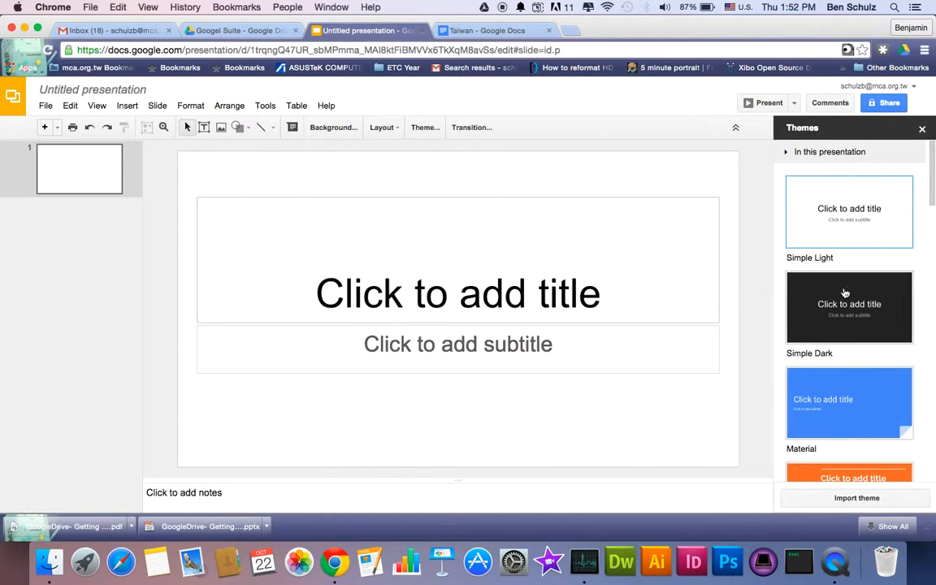
left_click(844, 293)
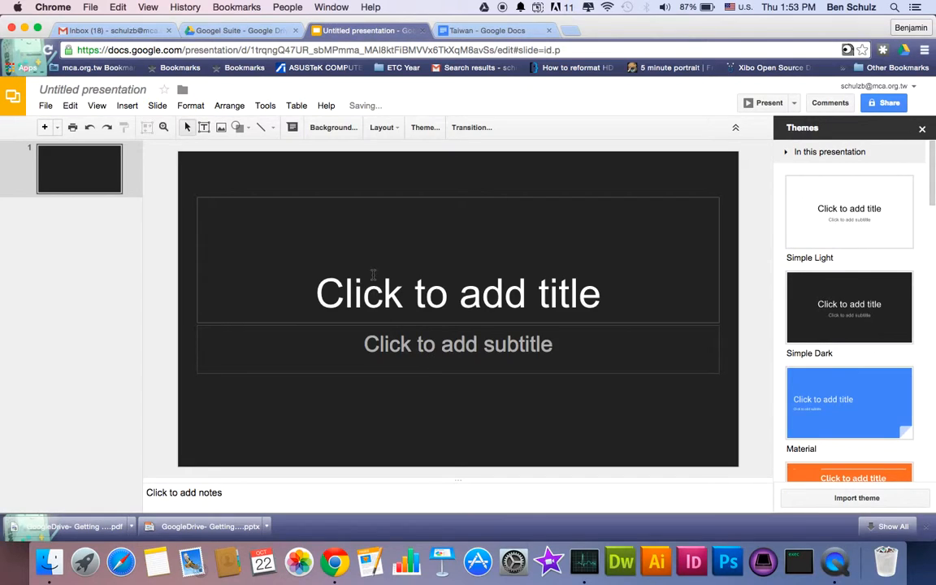
Enter "Taiwan" as the title of the first slide and open the Research tool on that topic.
left_click(373, 275)
type("Ti")
key("BackSpace")
type("aiwan")
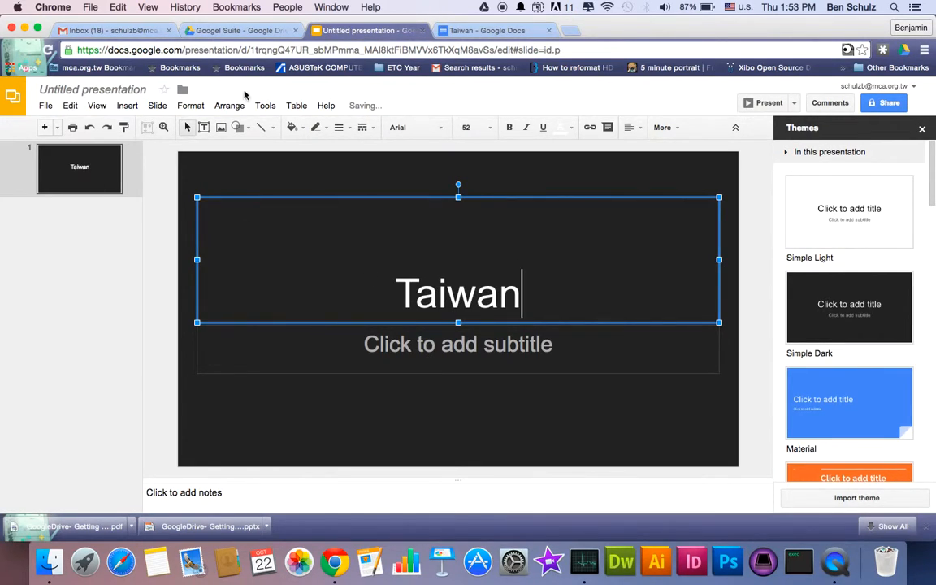
left_click(264, 106)
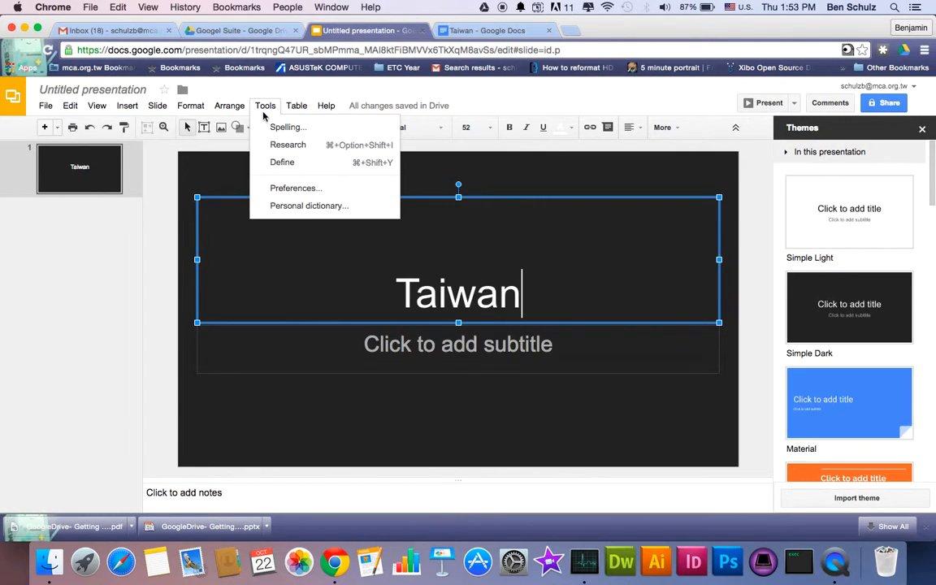
left_click(272, 145)
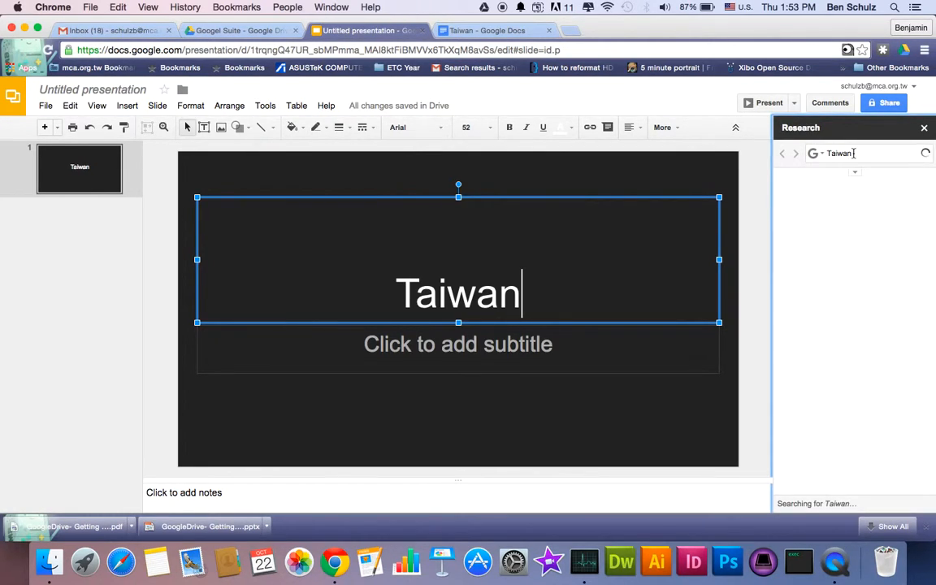